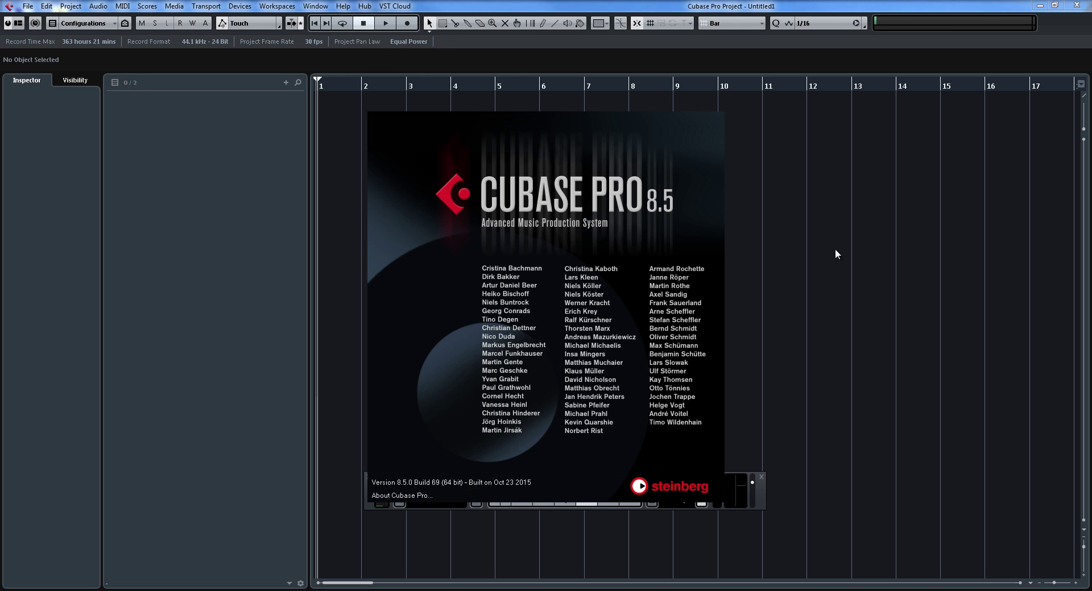
Close the About screen to reveal the empty project.
click(698, 331)
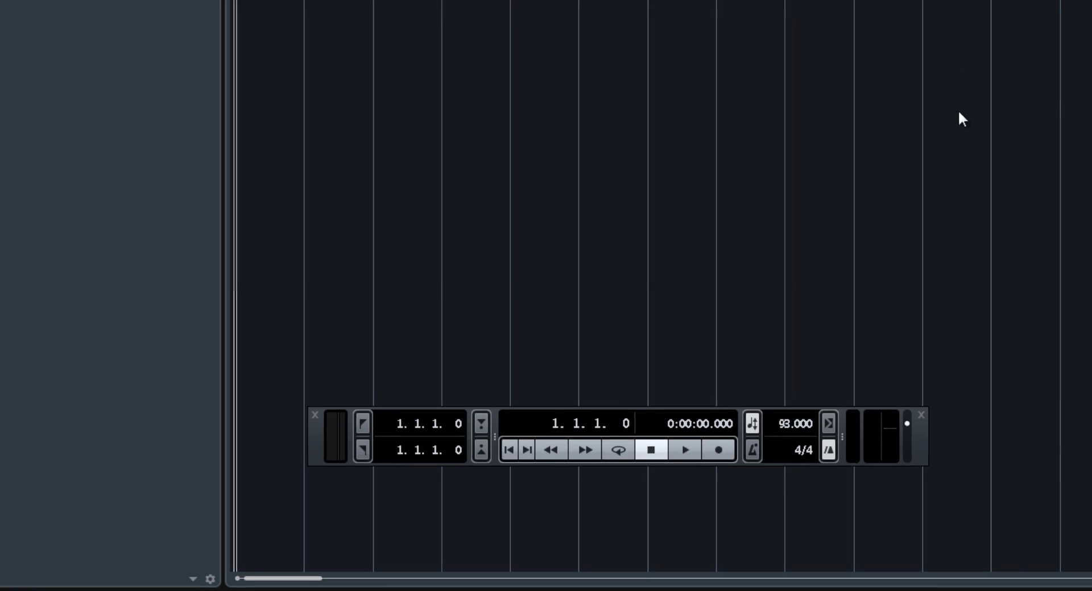
click(211, 7)
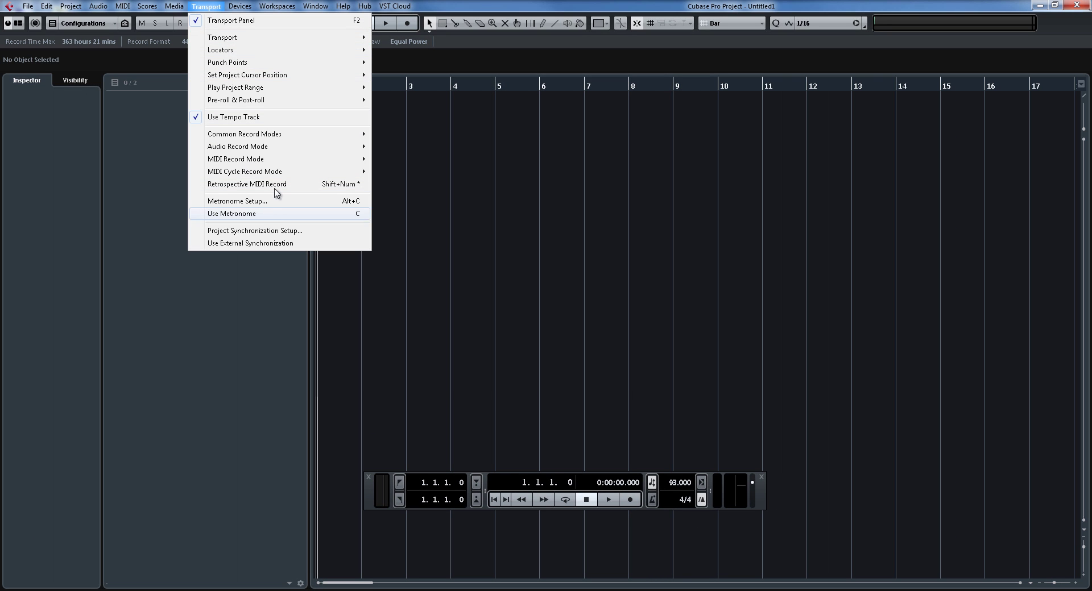
click(677, 338)
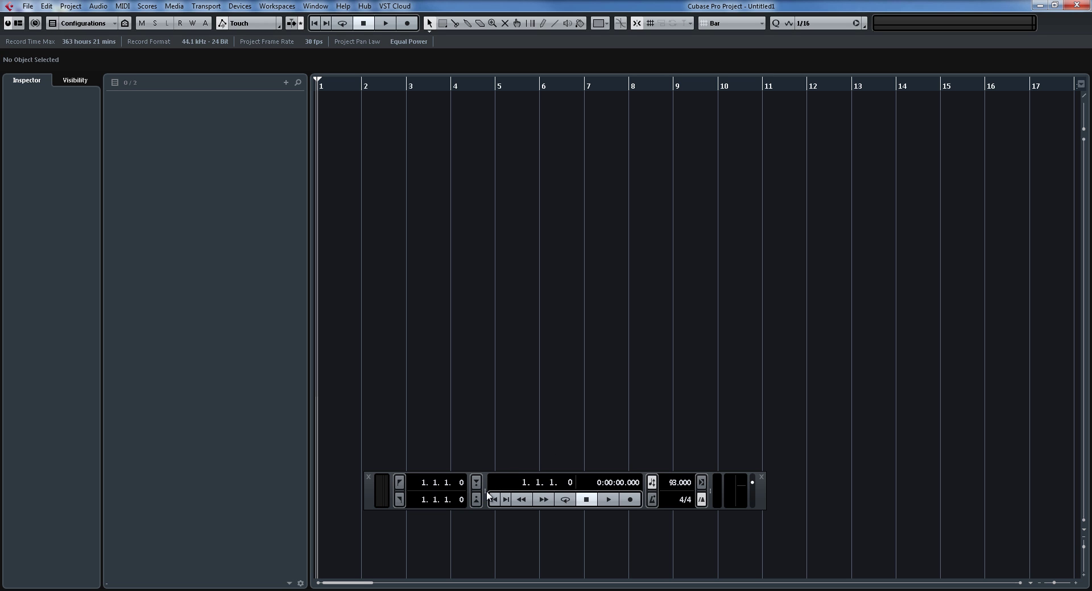
Show the punch points in the Transport Panel, with the locator range at bars 1 to 5 and the punch range at bars 2 to 4.
drag(488, 496, 567, 497)
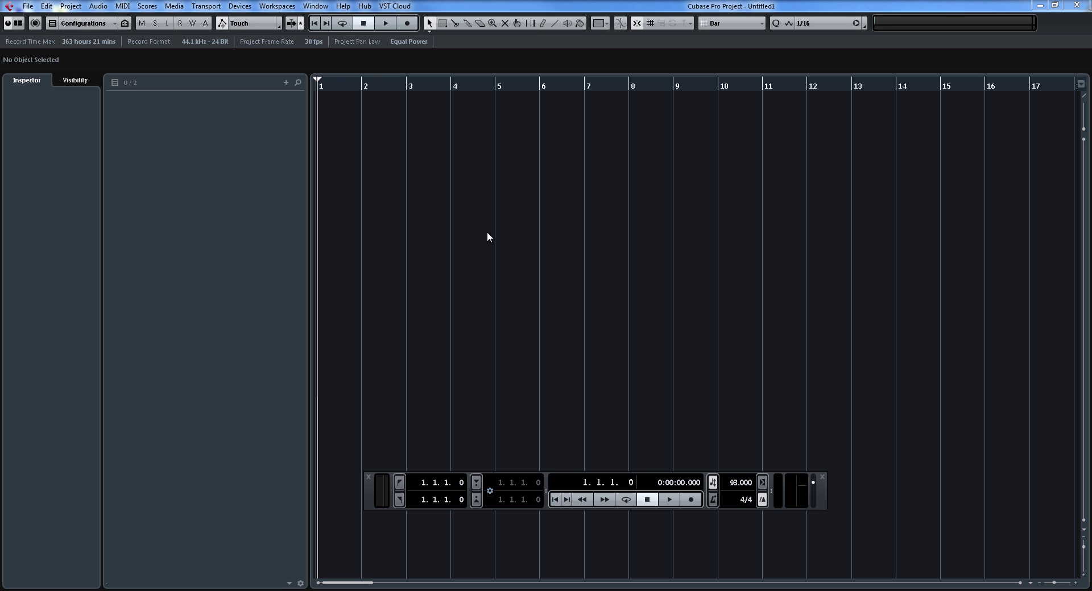
drag(335, 84, 493, 100)
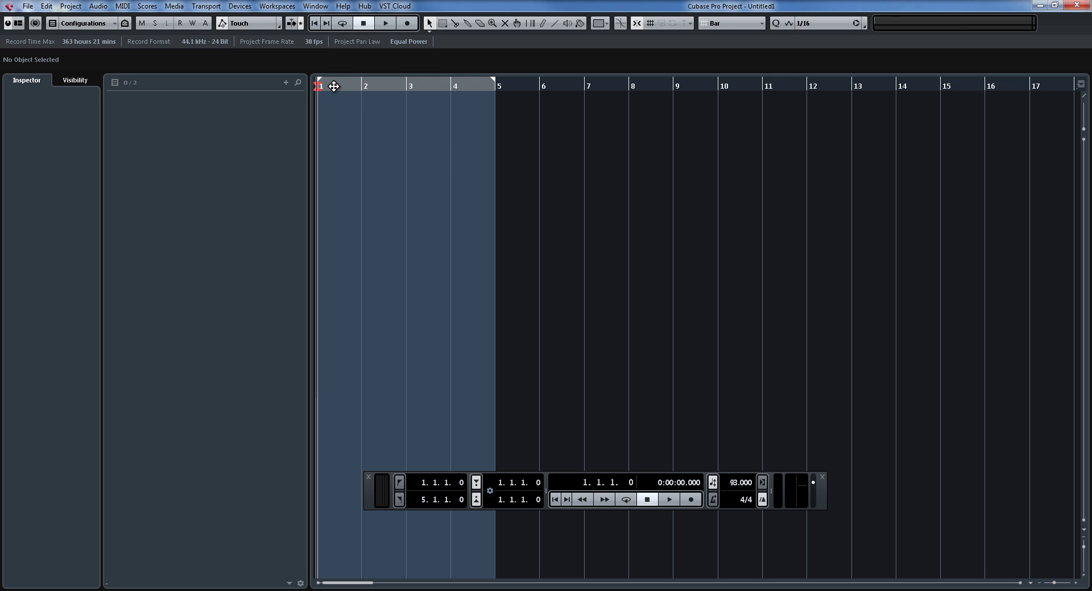
drag(344, 91, 374, 96)
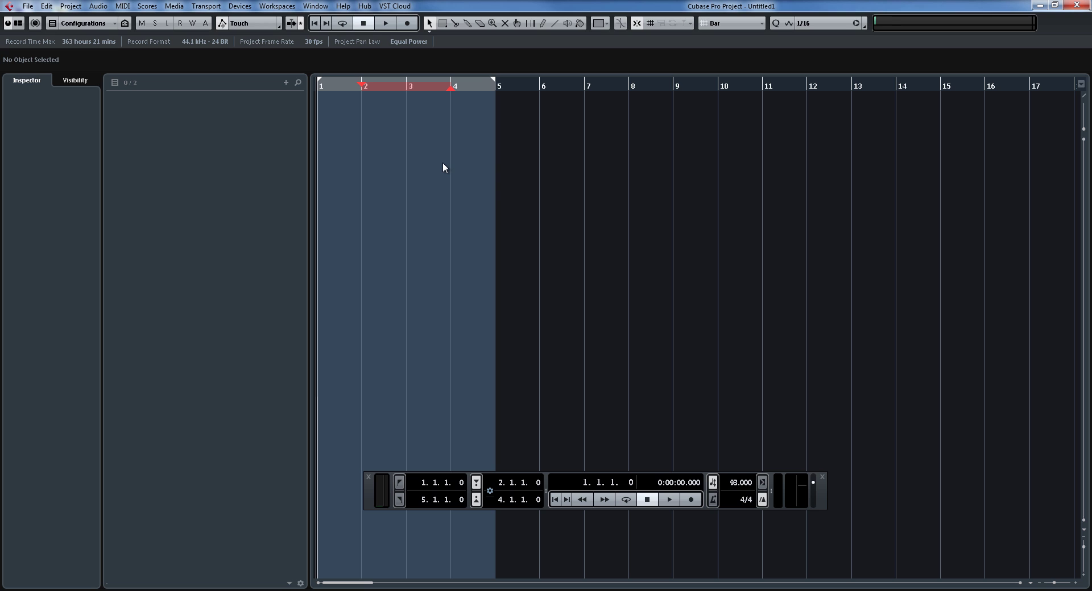
Play the project from bar 1 past the punch range and stop playback.
key(space)
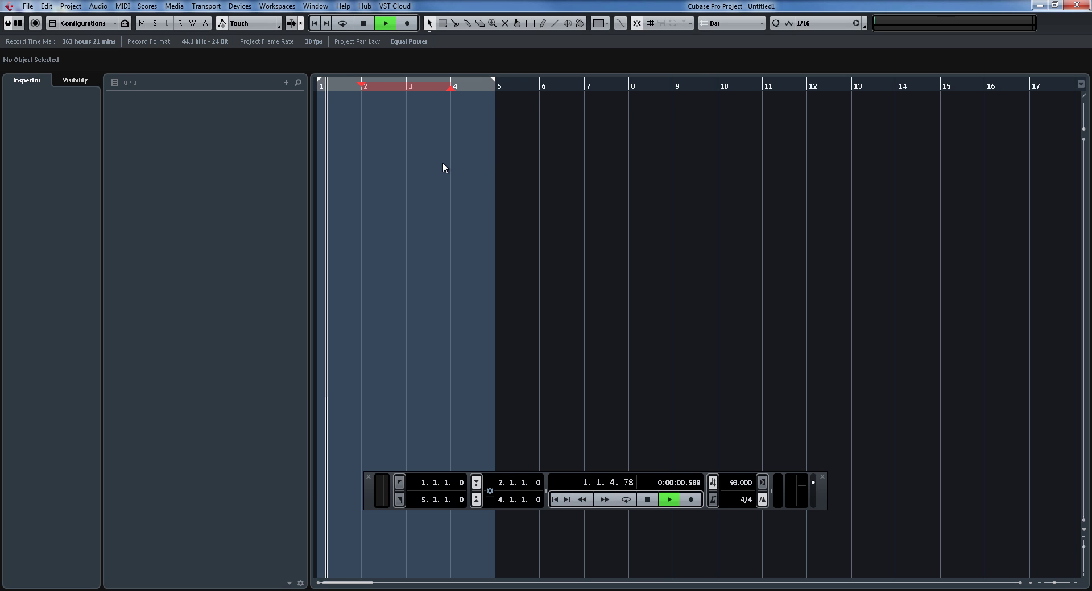
key(KP_Multiply)
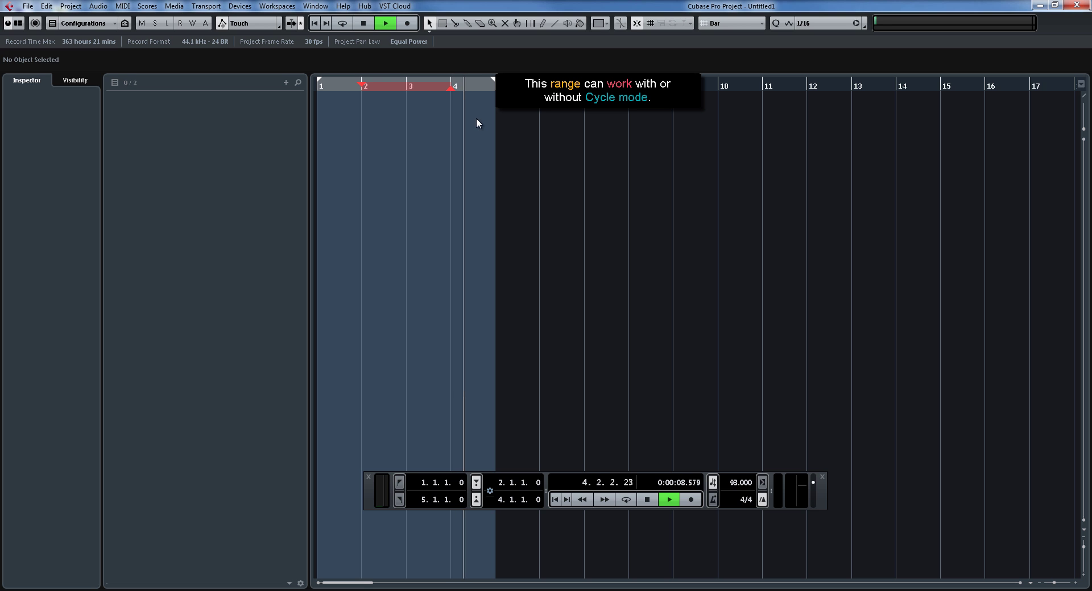
key(space)
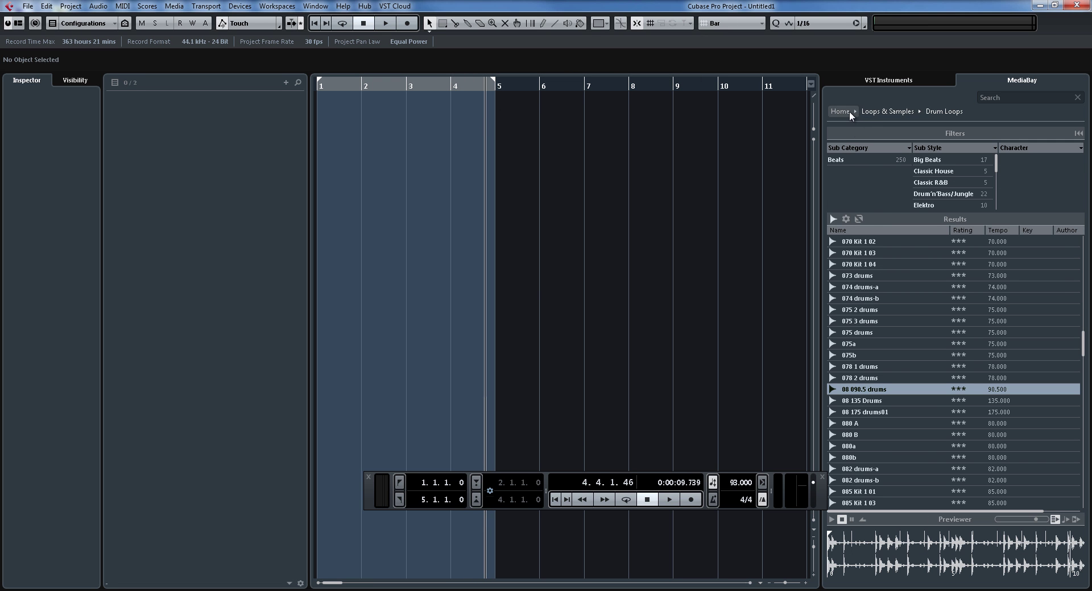
Return the cursor to the project start and browse the MediaBay's Padshop instrument content and its Loops & Samples libraries.
click(839, 111)
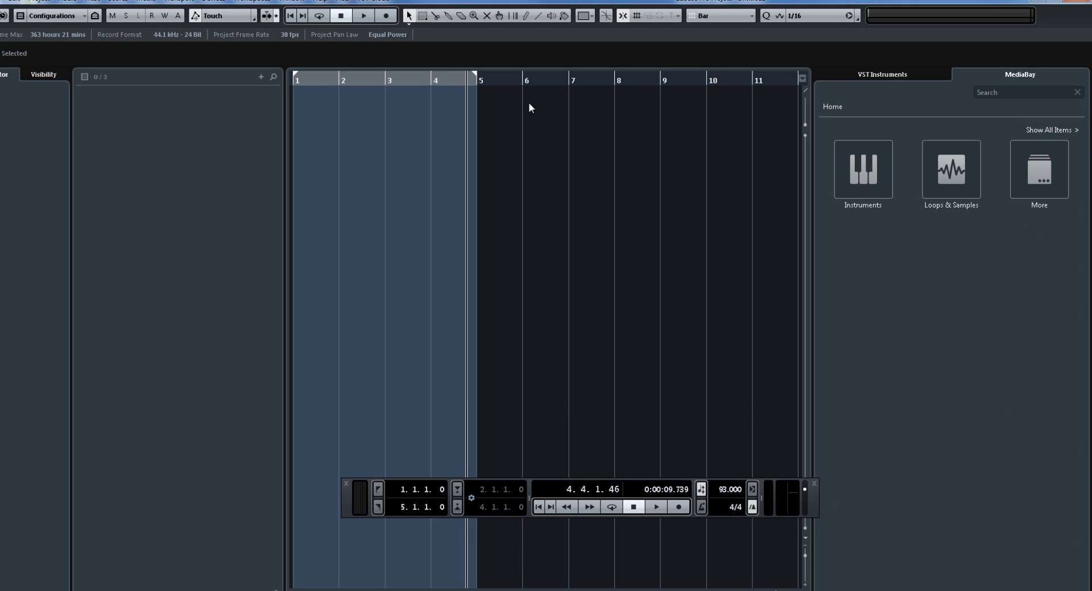
key(Home)
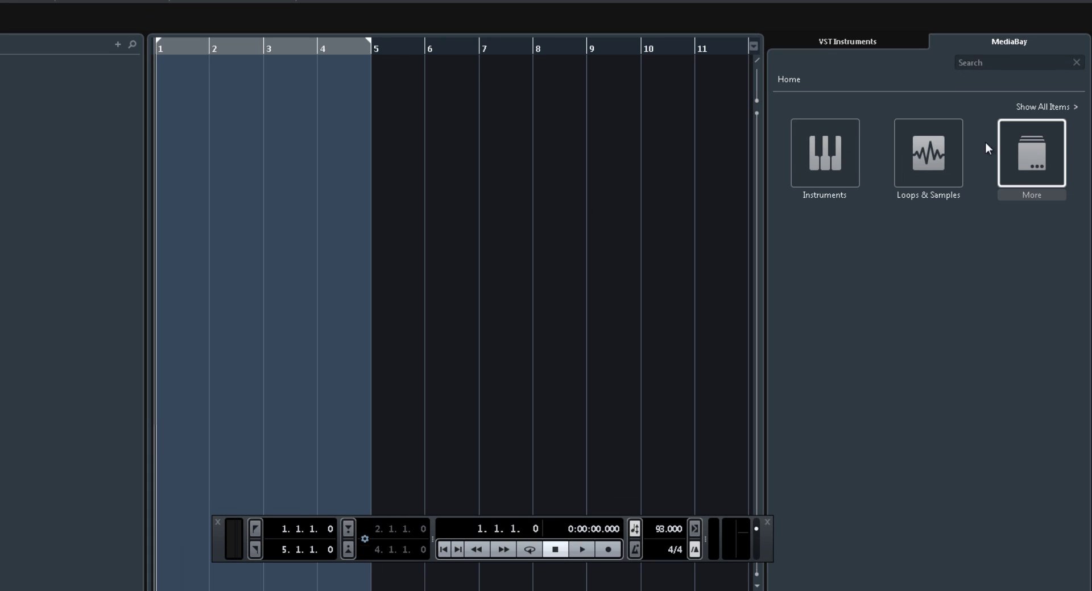
click(842, 177)
click(865, 383)
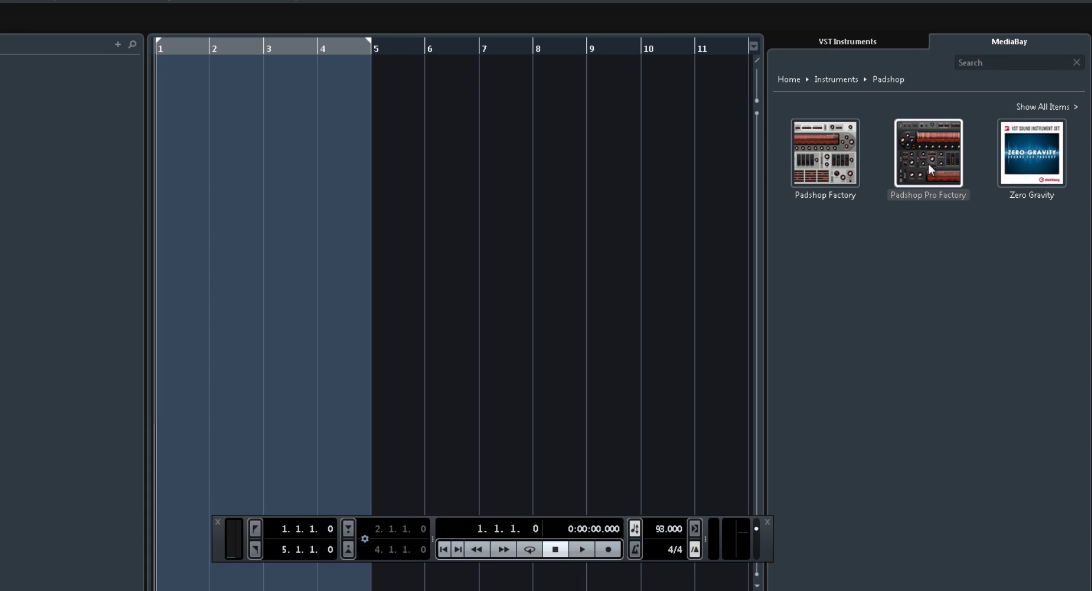
click(930, 161)
click(789, 79)
click(950, 166)
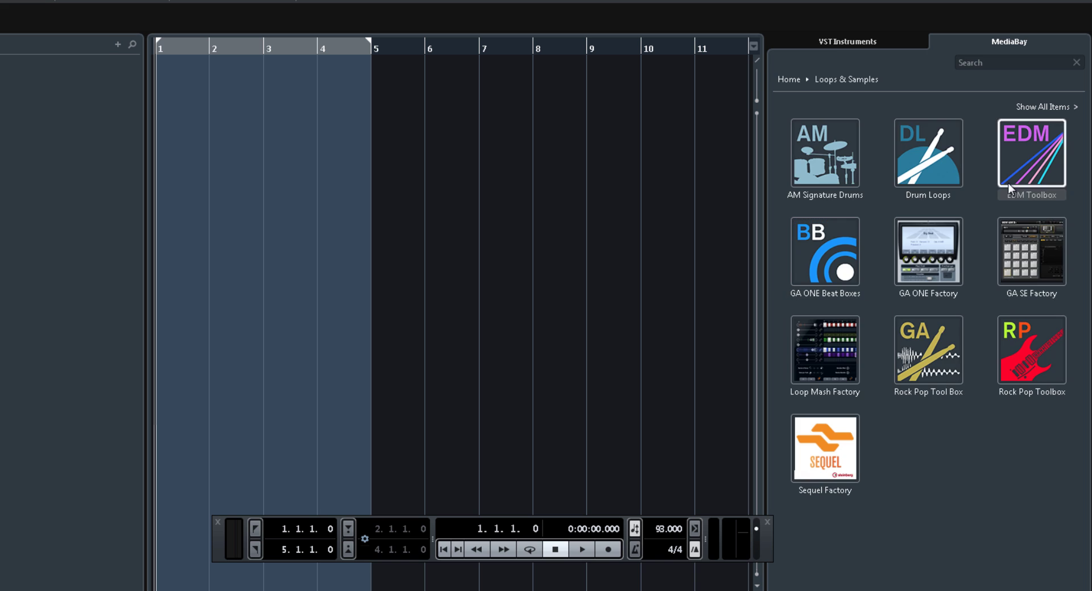
click(788, 80)
Browse the instrument track presets in the MediaBay's More category and the full list of all media items.
click(1023, 153)
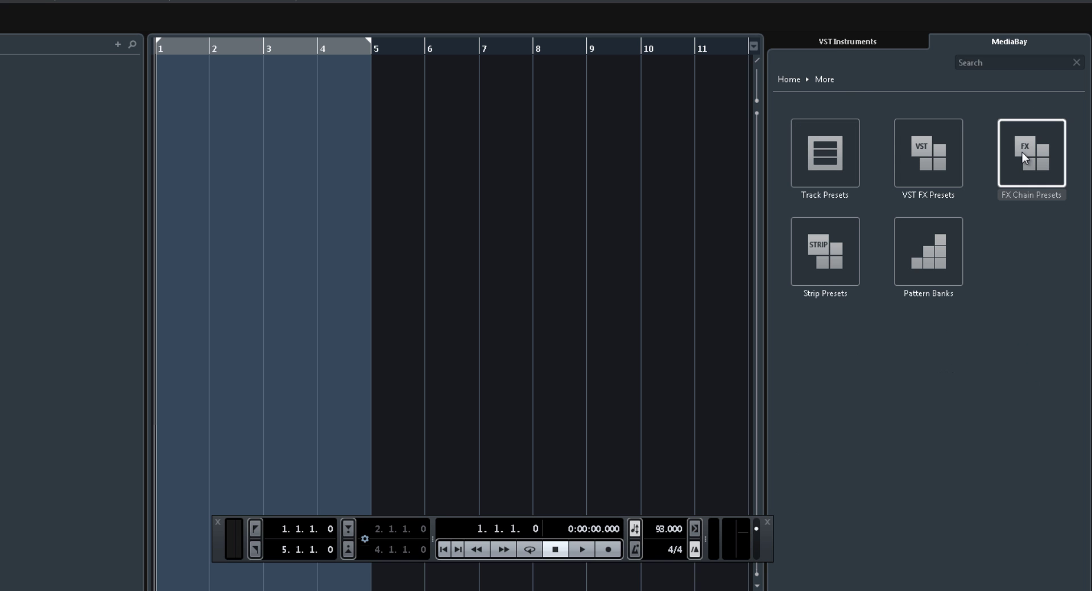
click(841, 159)
click(906, 159)
scroll(859, 284, down, 2)
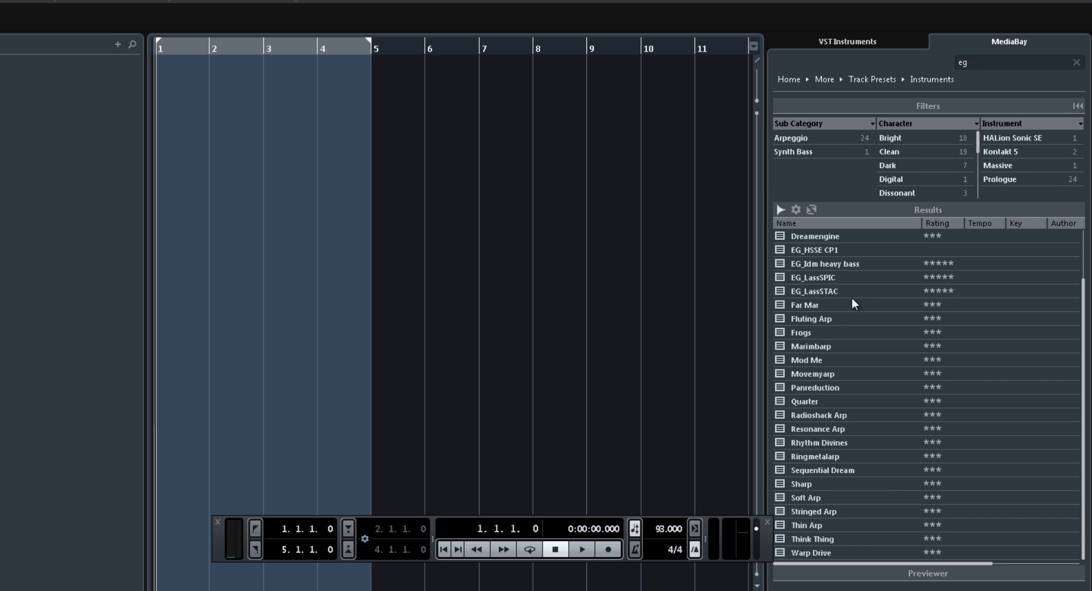
click(789, 80)
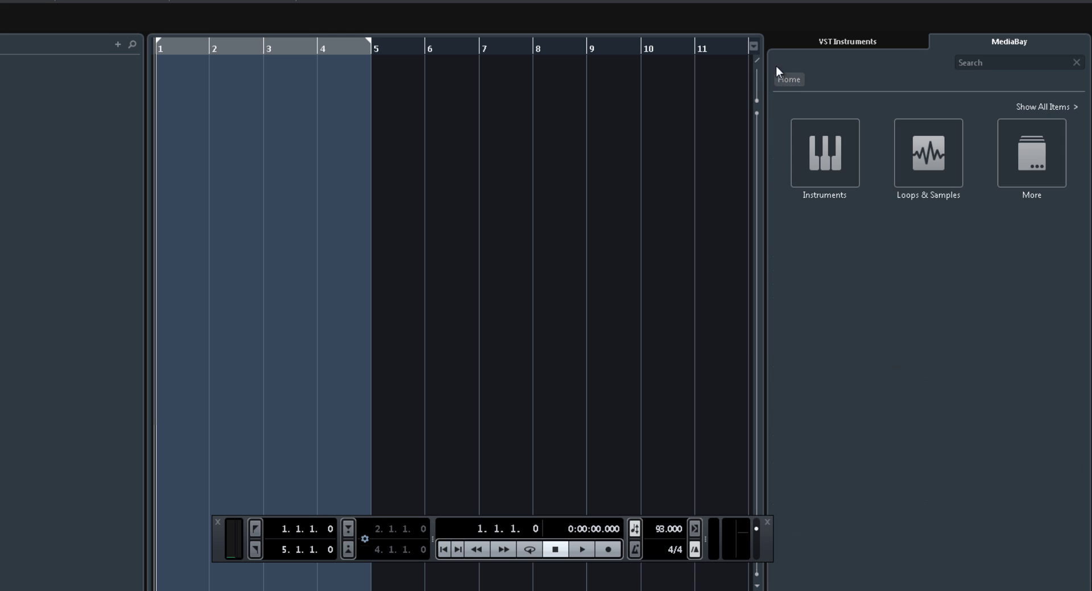
click(1046, 107)
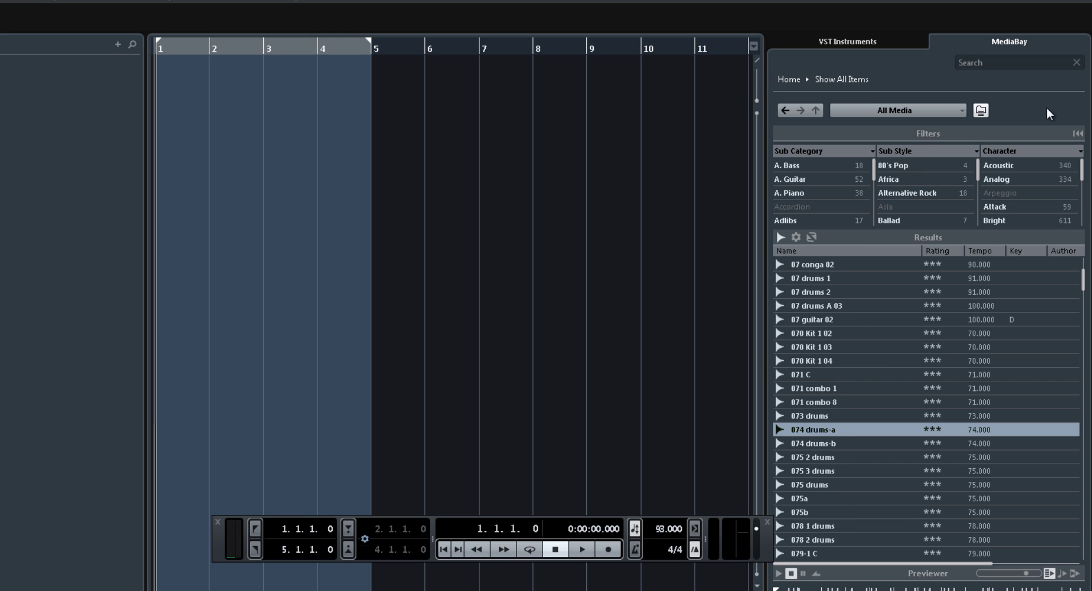
click(785, 79)
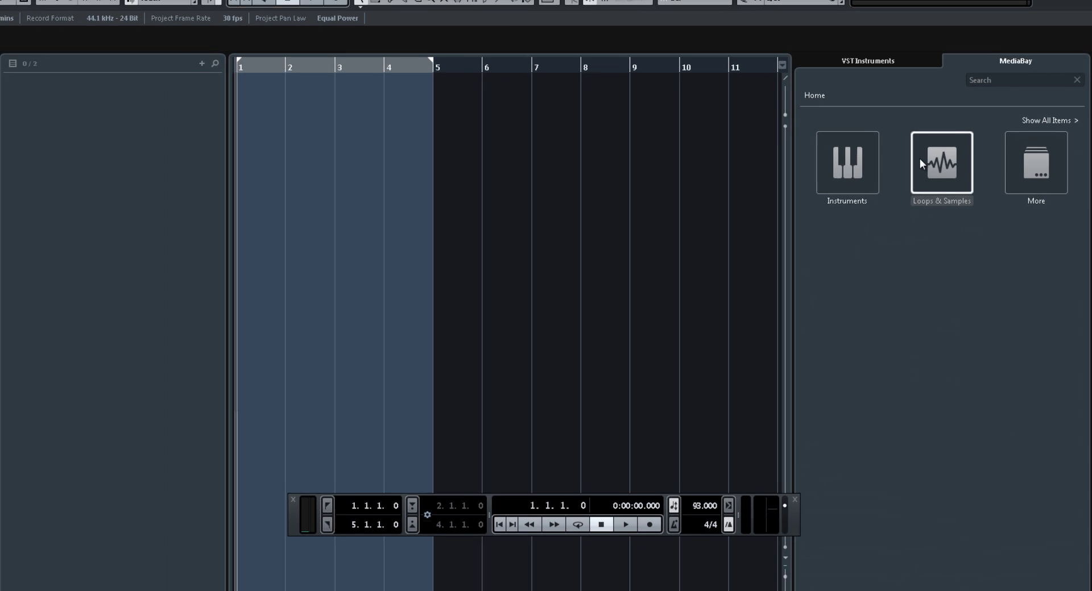
Insert the 08 090.5 drums loop from the Drum Loops library at bar 1 and enable Musical Mode for it.
click(927, 160)
click(942, 159)
double_click(863, 390)
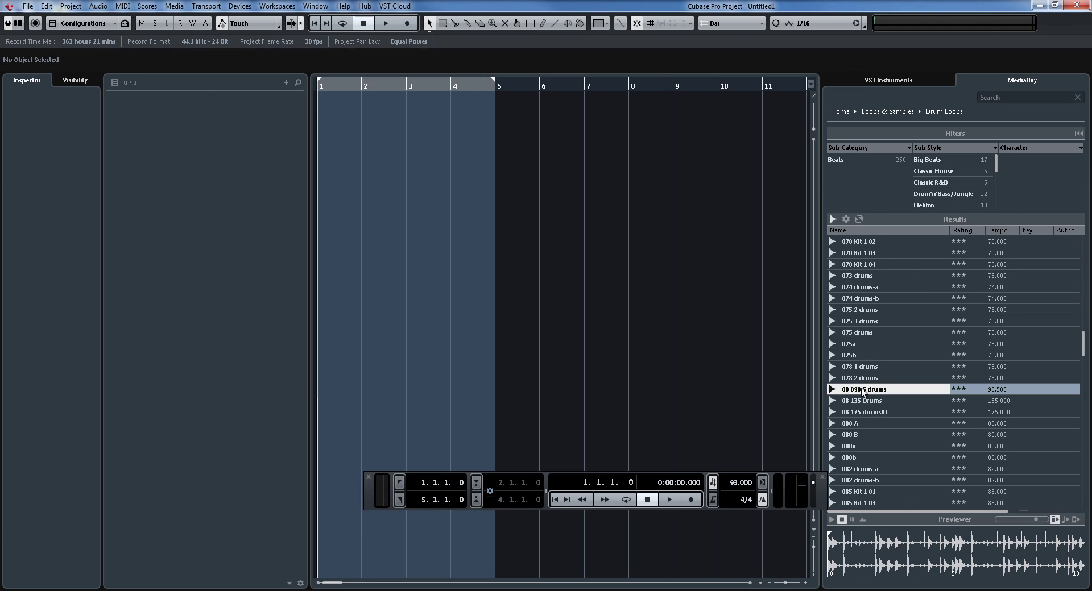
click(455, 108)
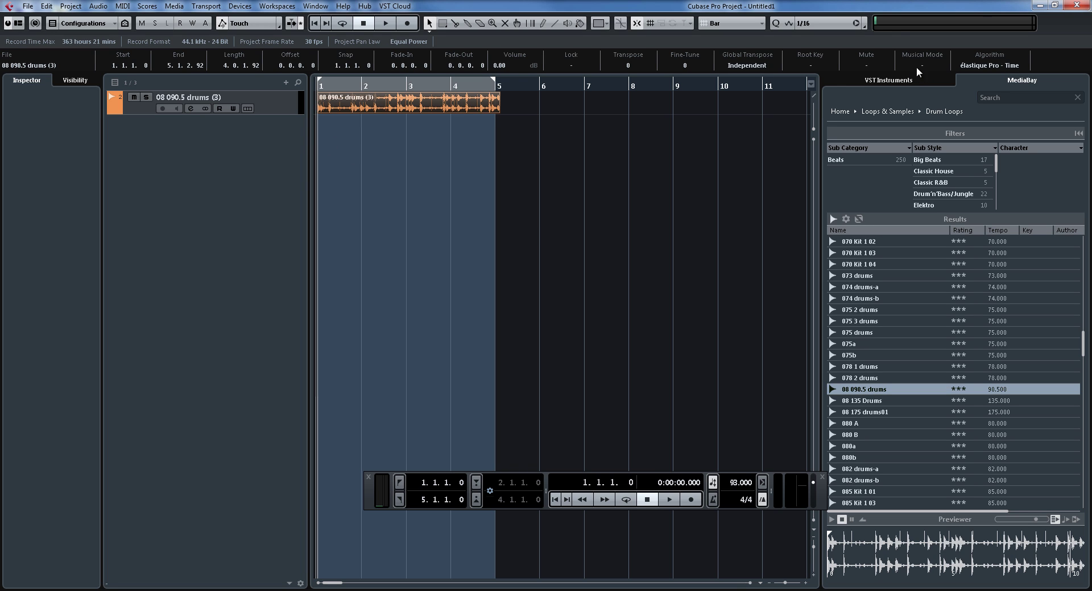
click(918, 67)
Add an instrument track that uses the Retrologue synthesizer.
right_click(275, 178)
click(341, 192)
click(510, 318)
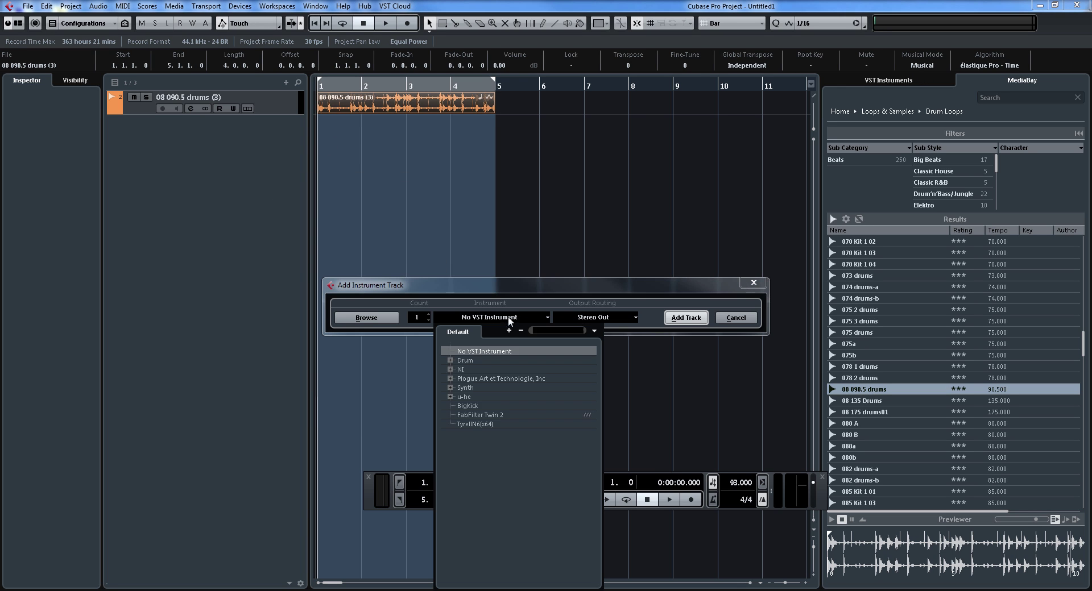
text(retr)
key(Return)
key(Return)
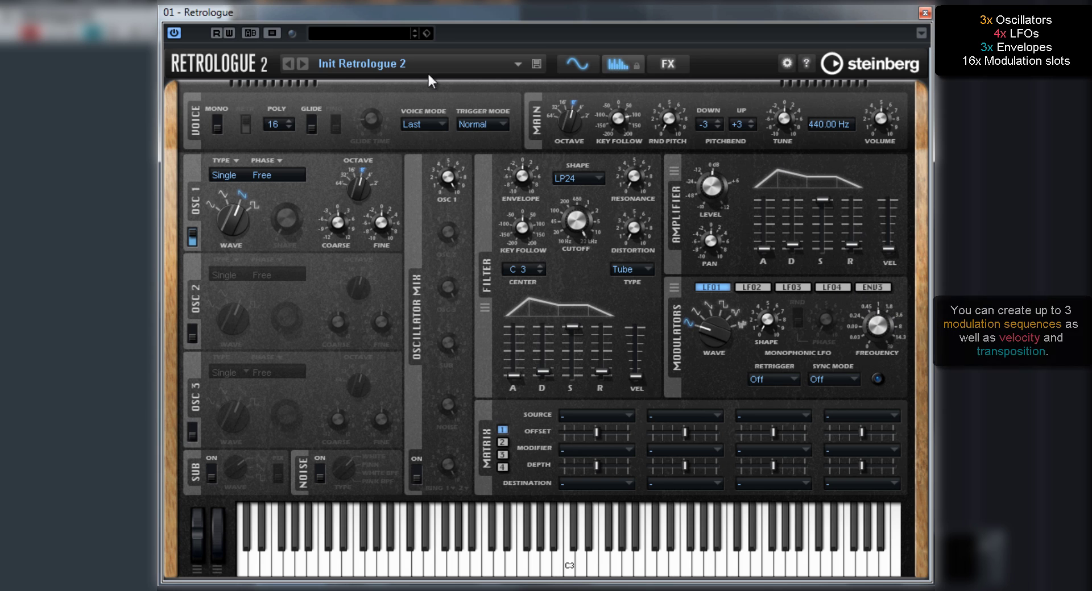
Extend Retrologue's arpeggiator sequence to 12 steps.
click(618, 64)
drag(360, 229, 511, 229)
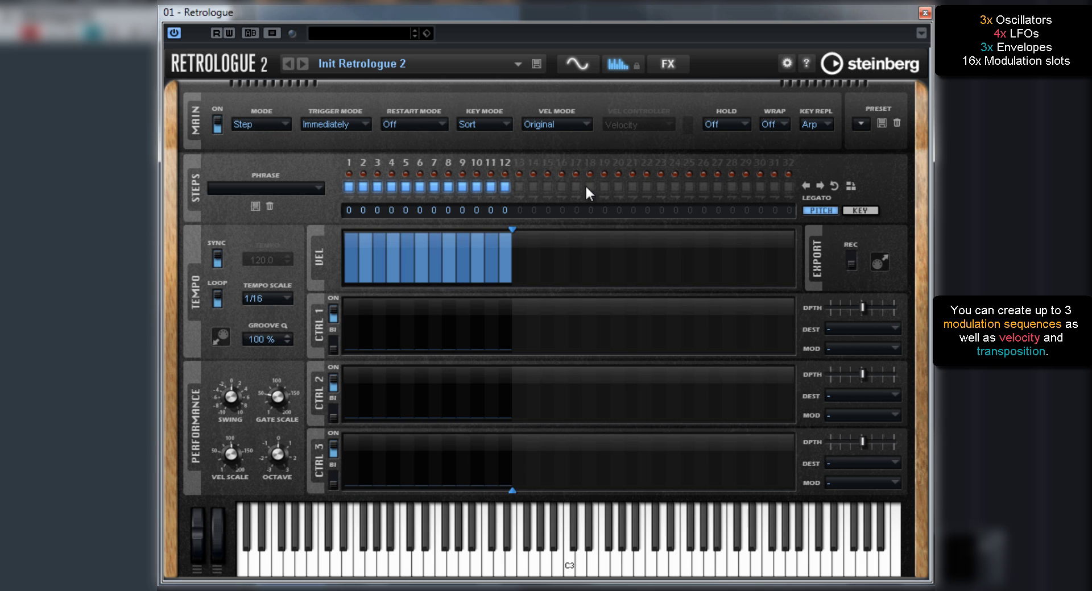
Enable all six effects in Retrologue's FX chain and reorder them, placing Equalizer after Delay and Mod FX before Phaser.
click(668, 63)
click(346, 122)
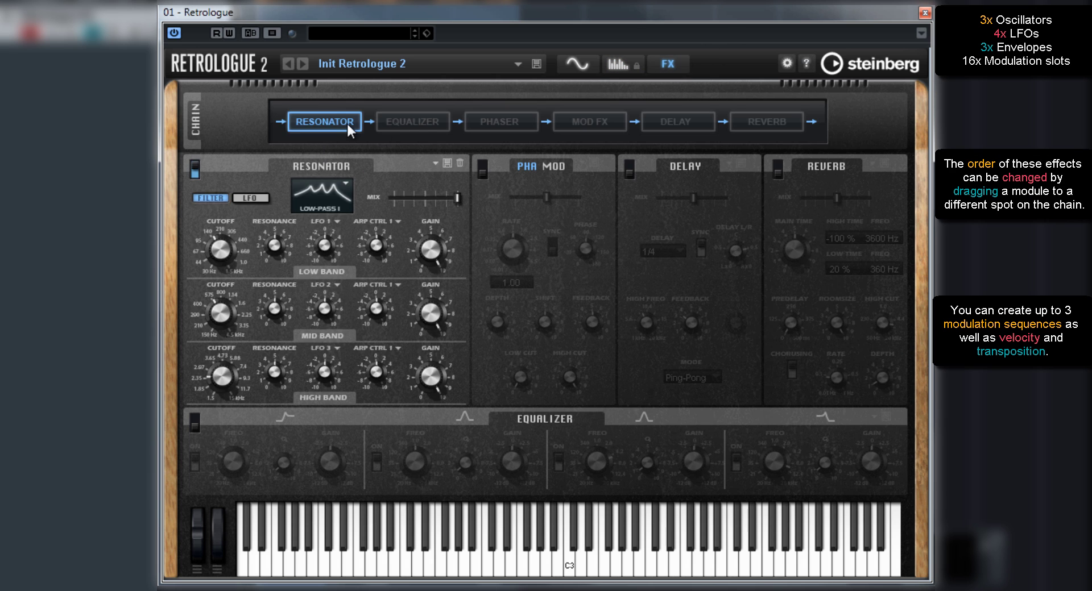
click(346, 121)
click(421, 122)
click(499, 122)
click(594, 121)
click(693, 131)
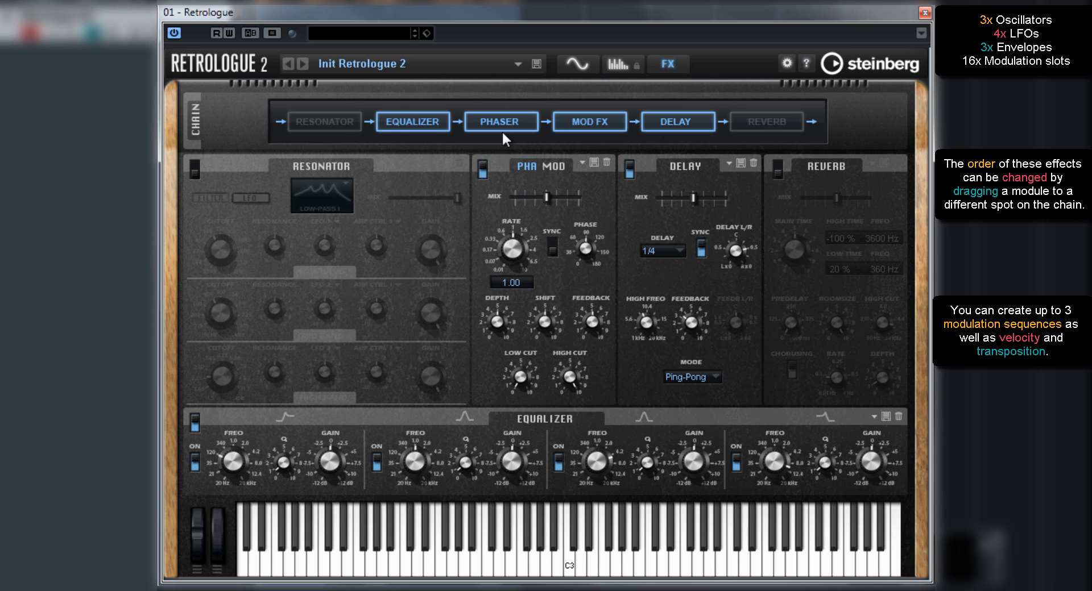
click(767, 122)
click(325, 122)
drag(391, 122, 705, 129)
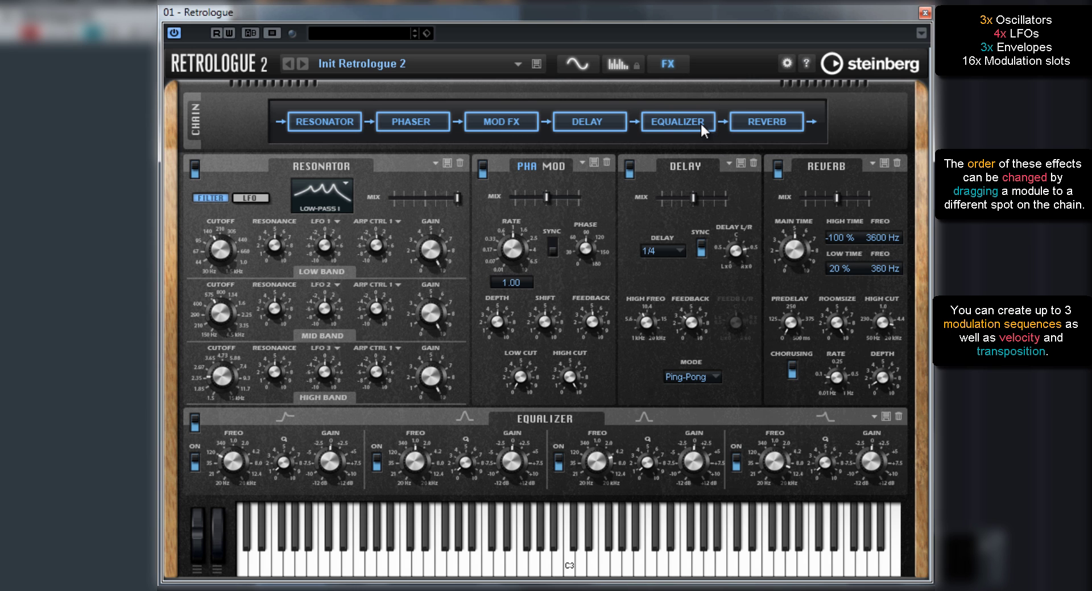
drag(489, 124, 389, 134)
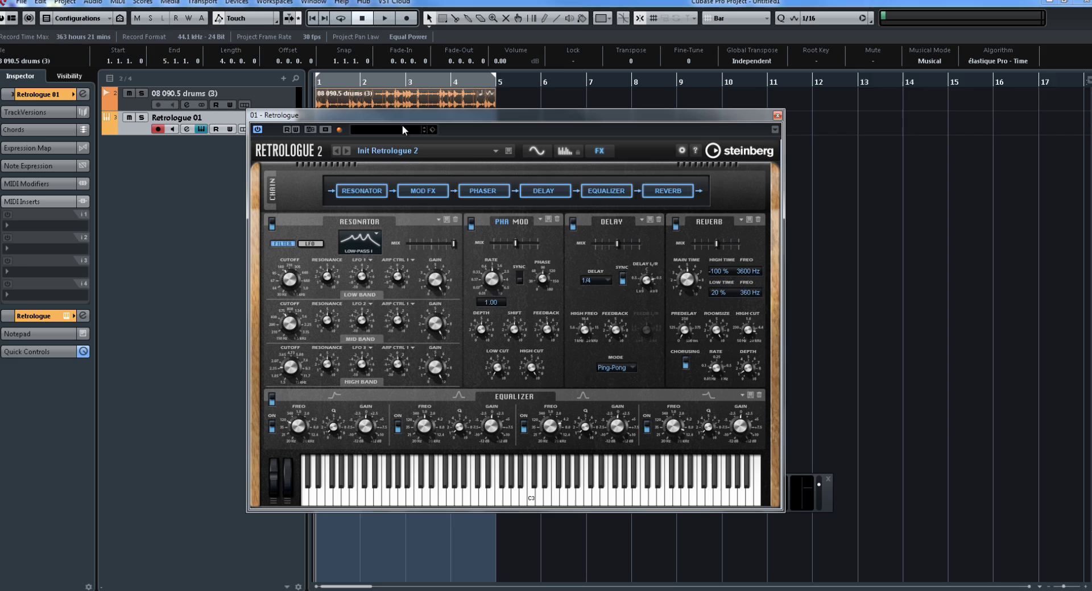
Load the Summer Syn preset into Retrologue and close the instrument window.
click(402, 130)
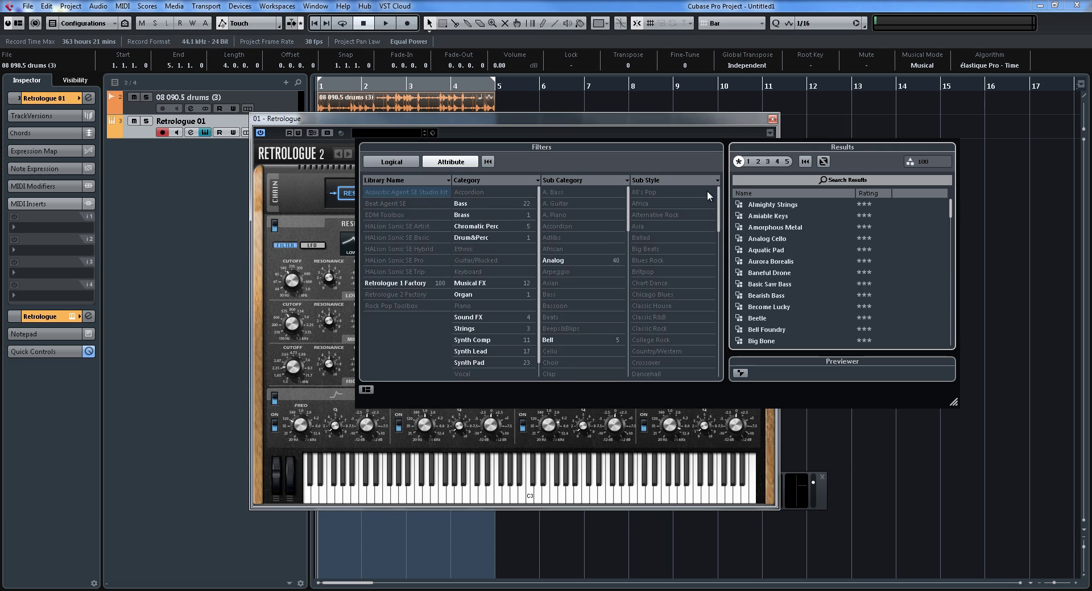
double_click(767, 277)
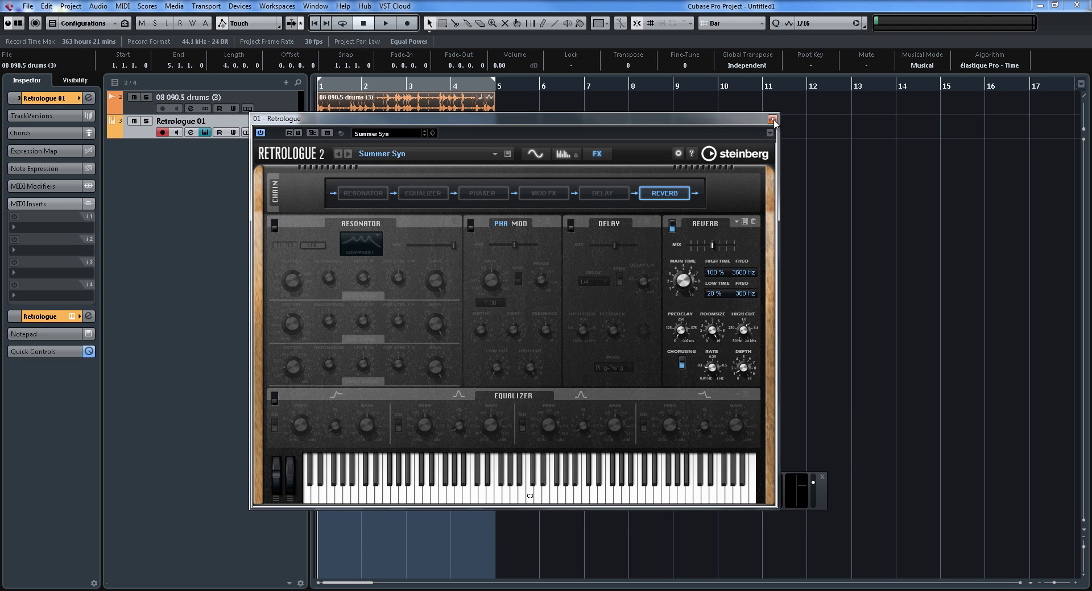
click(772, 119)
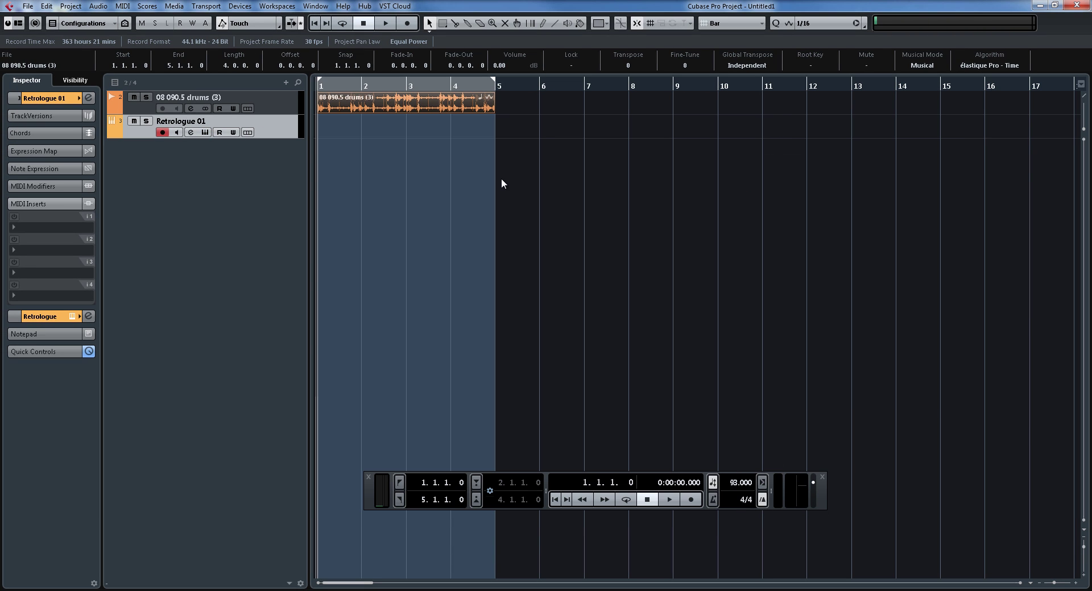
Hide the Transport Panel and show the Chord Pad zone below the project.
key(F2)
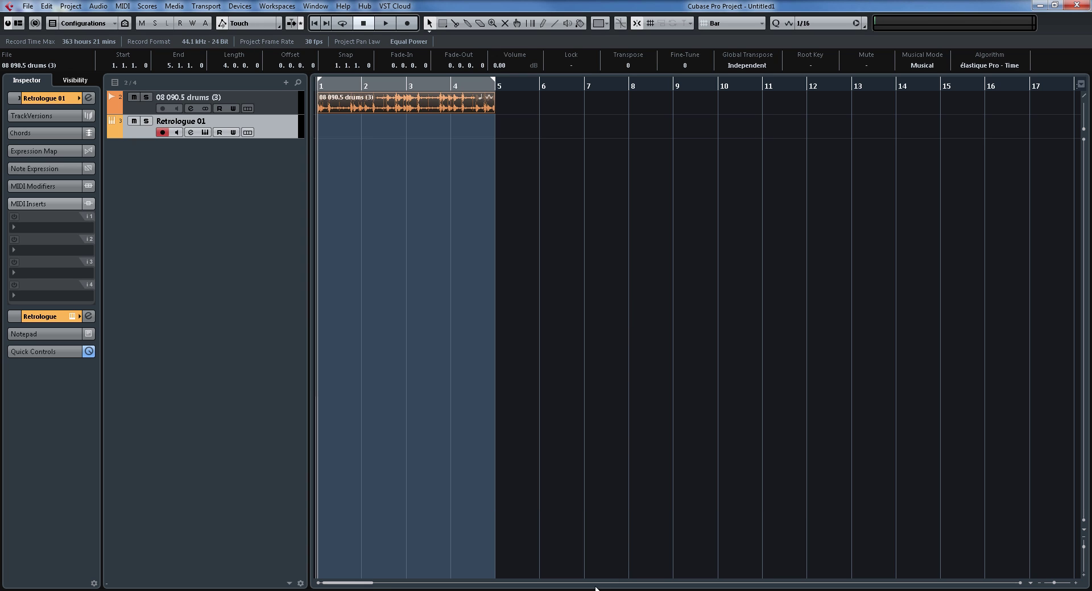
click(80, 8)
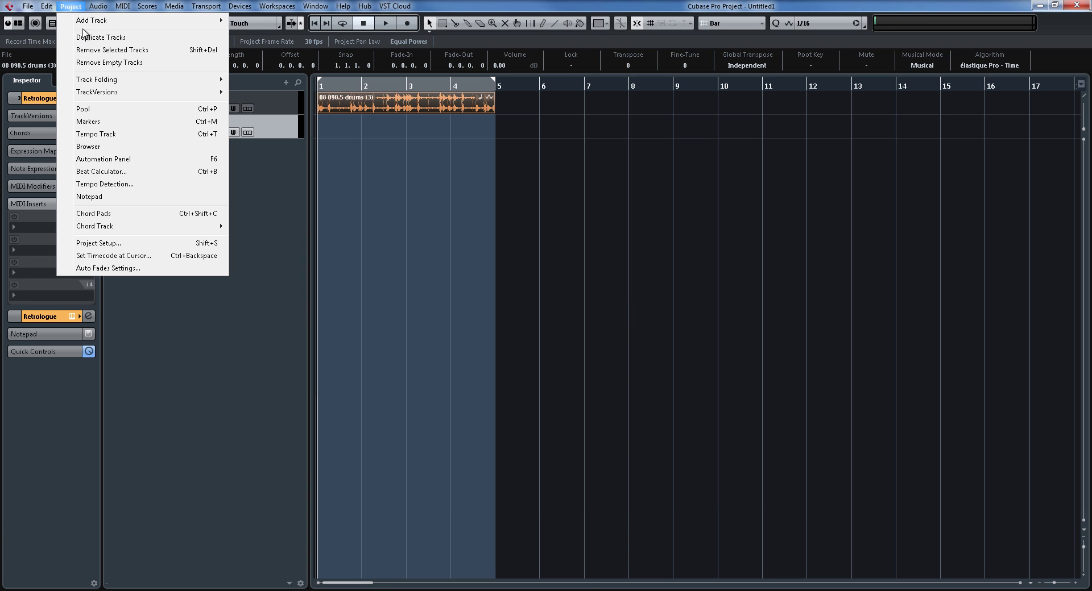
click(516, 339)
right_click(627, 590)
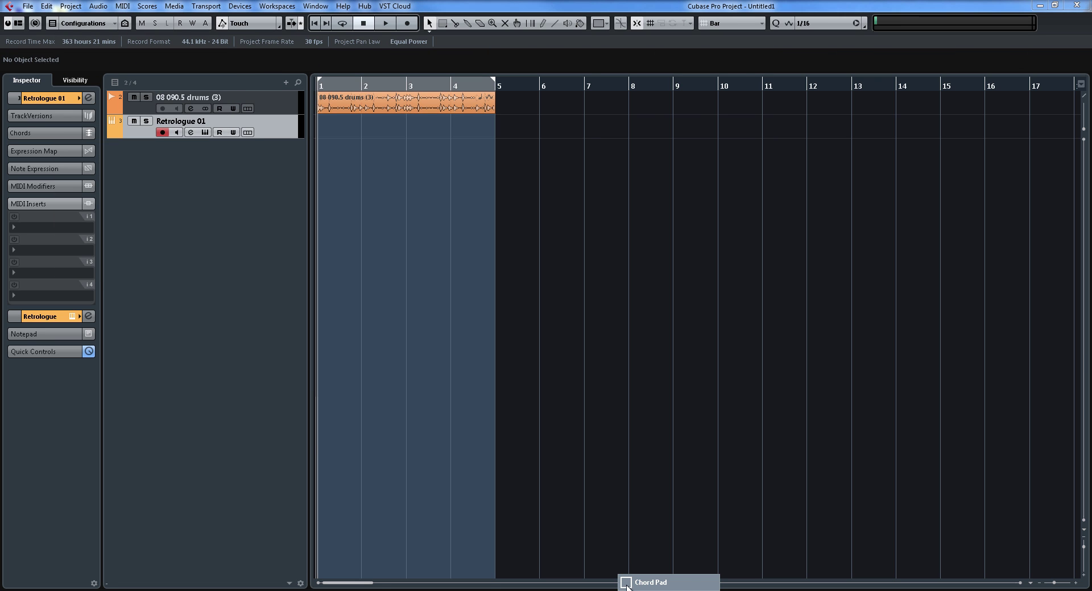
click(625, 583)
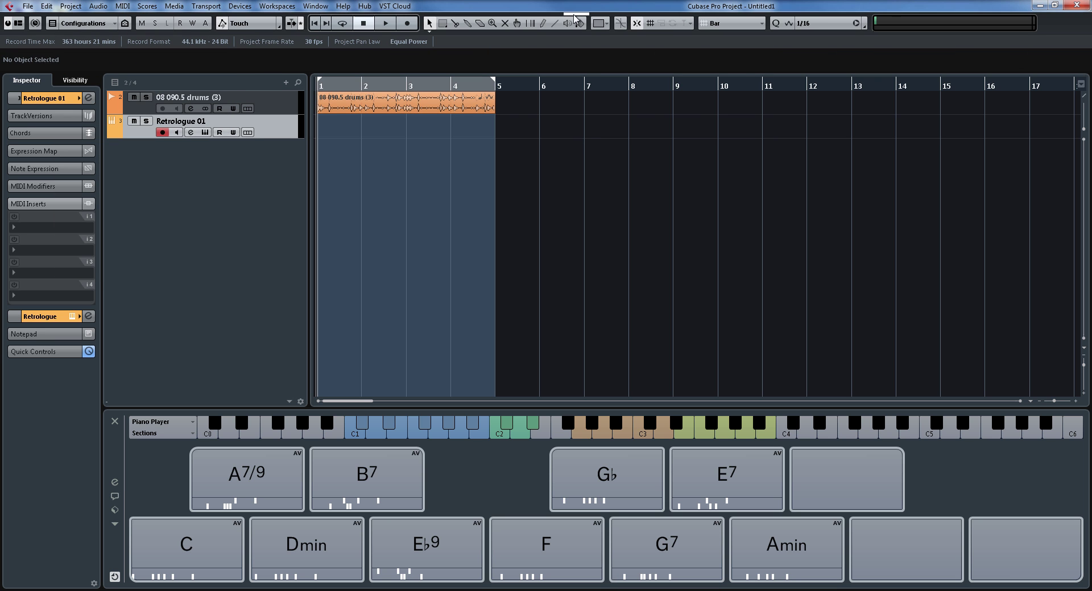
right_click(574, 14)
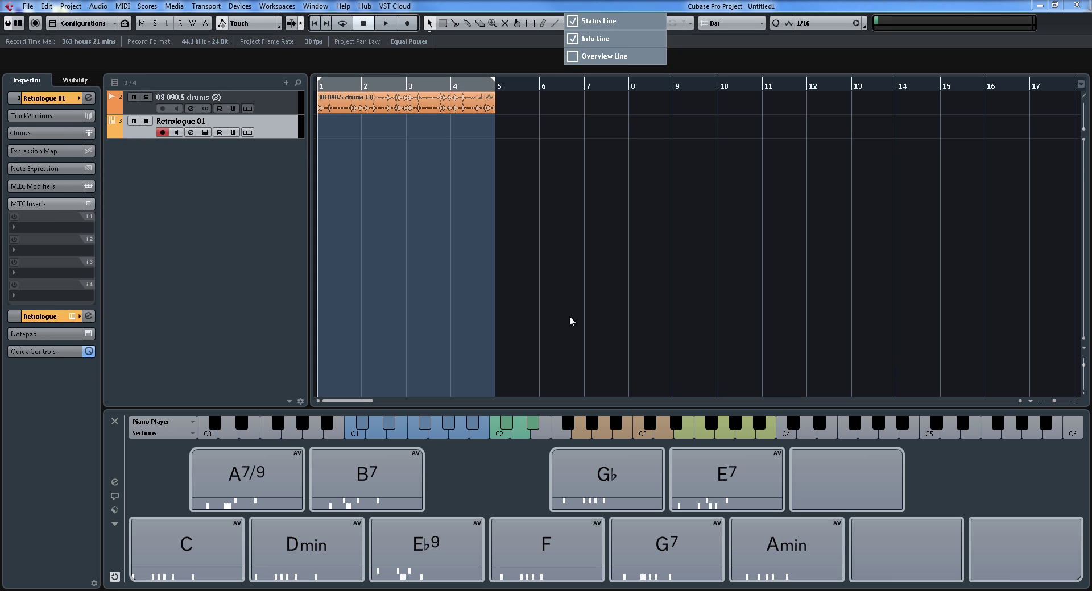
click(571, 322)
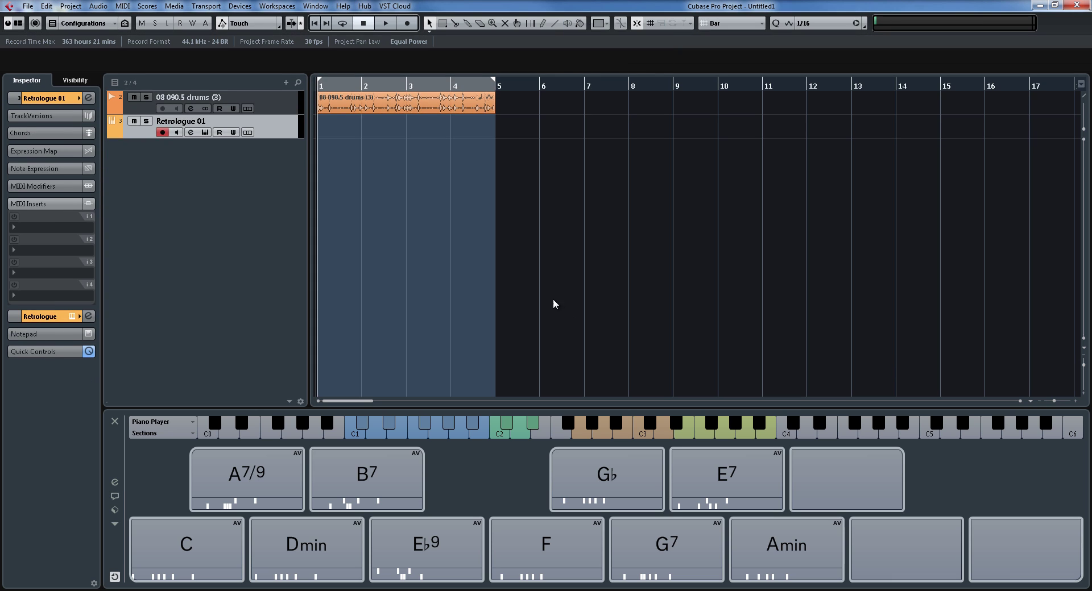
Switch the Piano Player's playing style to Plain Chords and back to Sections.
click(154, 435)
click(172, 444)
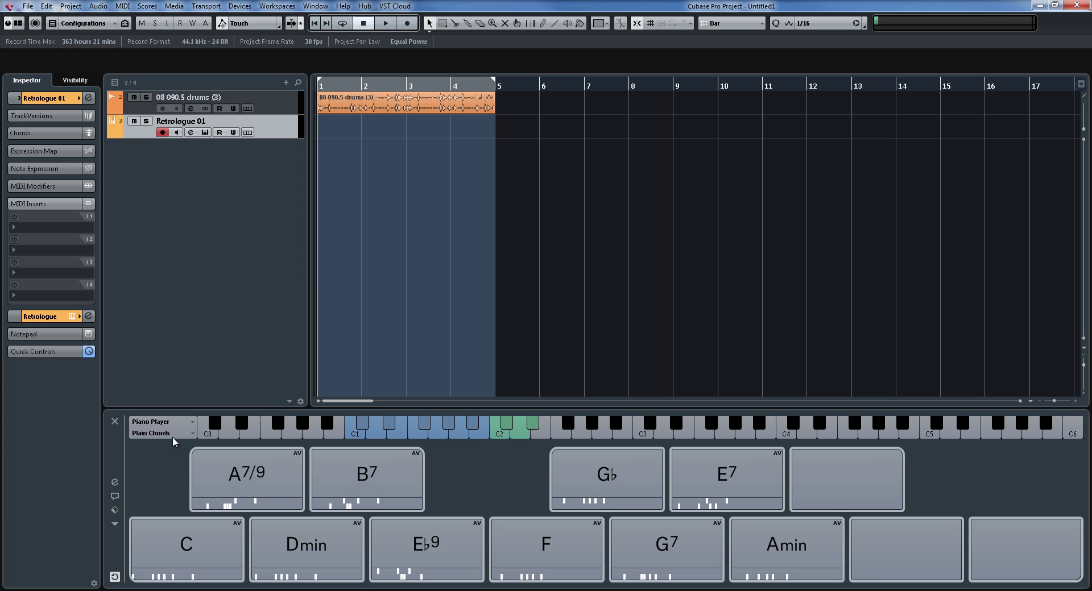
click(171, 435)
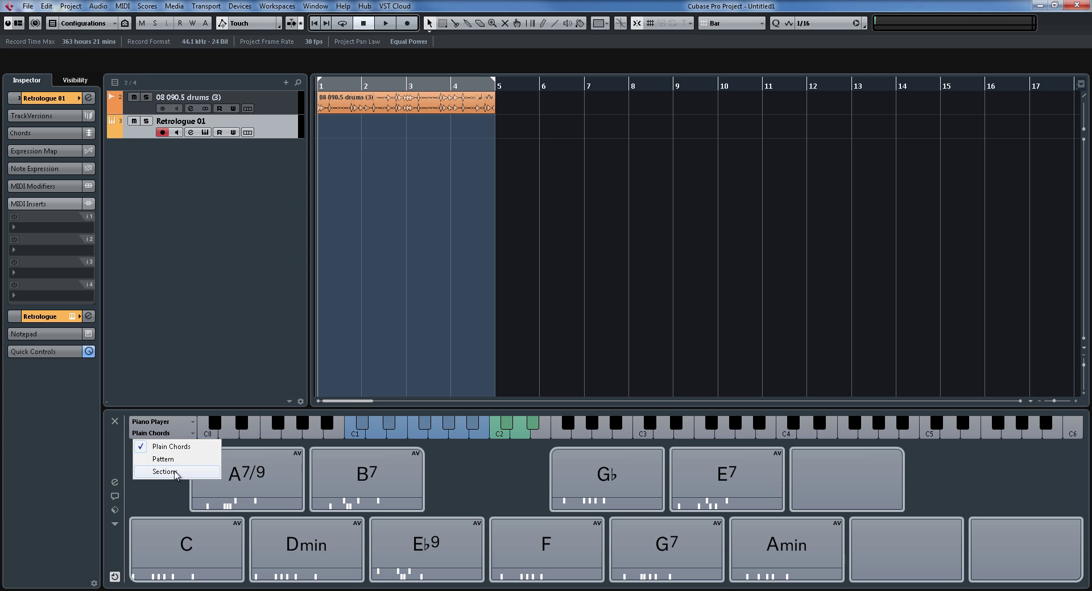
click(176, 474)
Examine the pad control and player control key assignments in the Chord Pads' remote control settings.
click(114, 482)
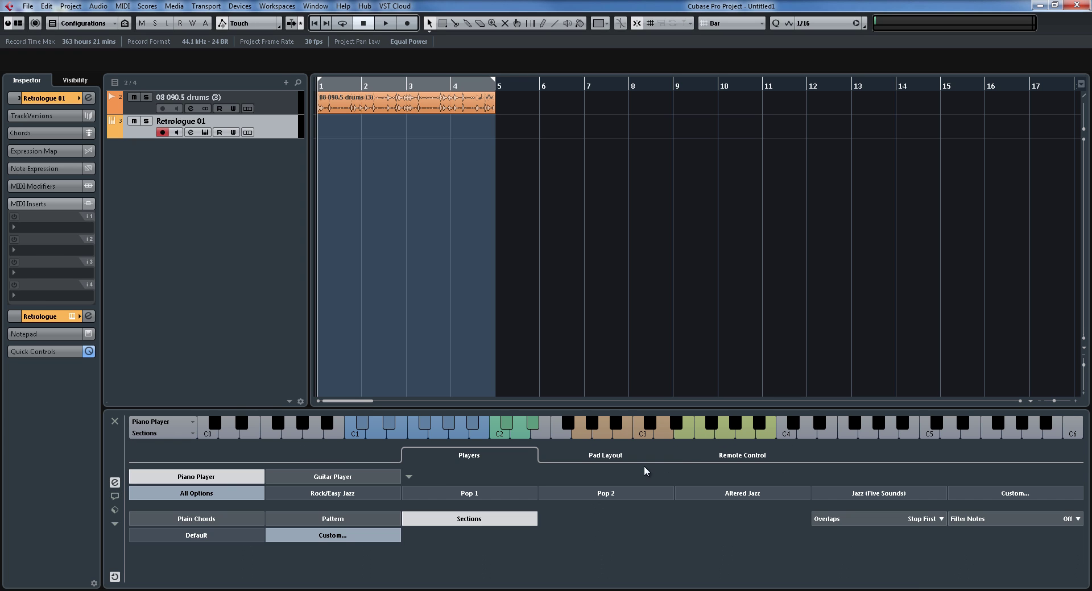
click(701, 462)
click(966, 530)
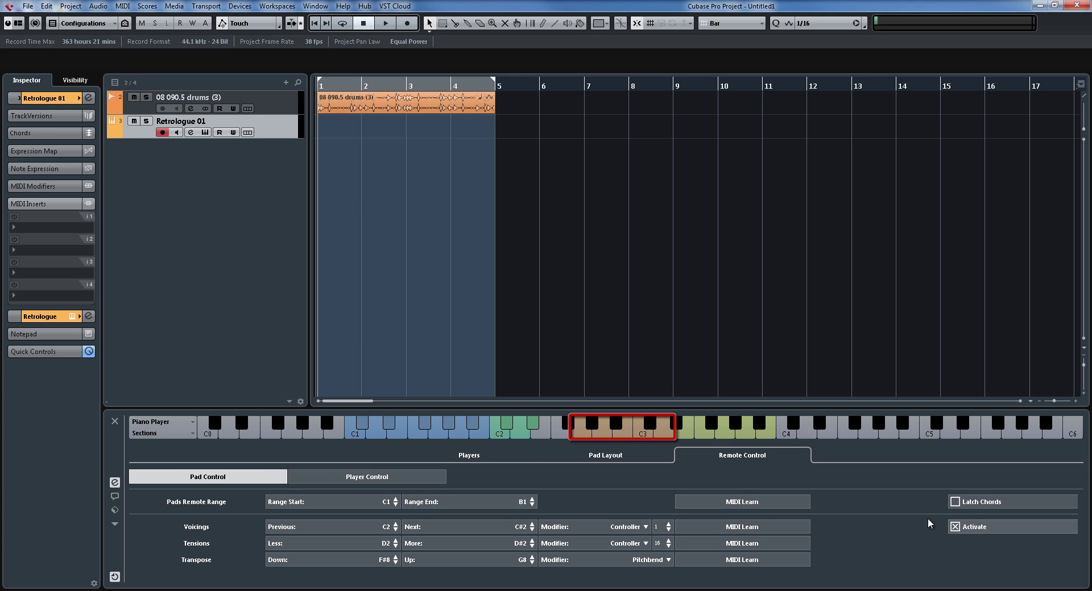
click(427, 480)
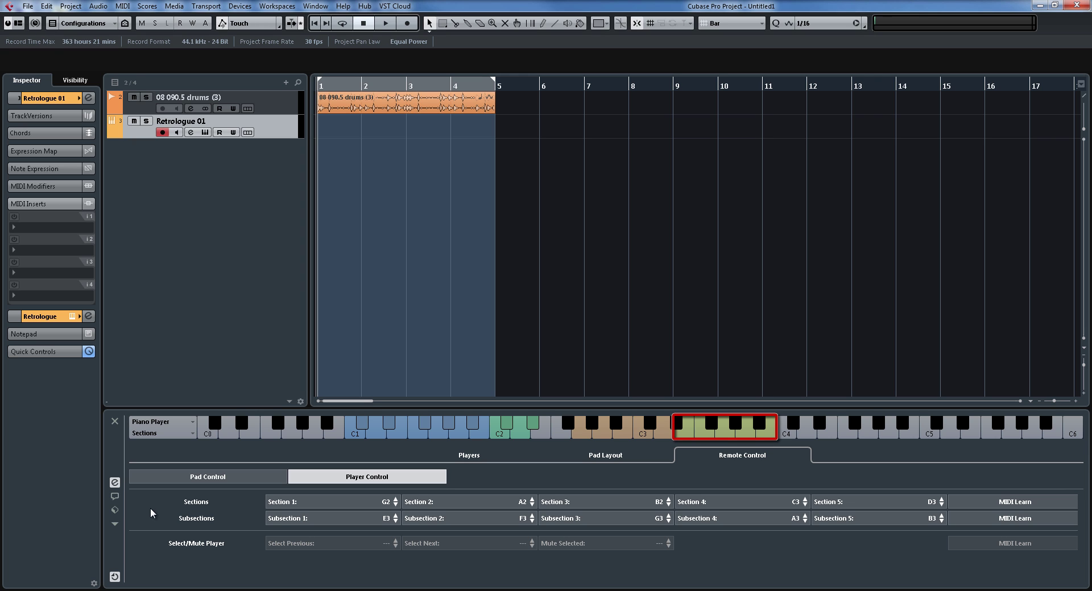
Examine the Piano Player's custom Sections options, including the section choices for Subsection 1, and return to the pads.
click(471, 457)
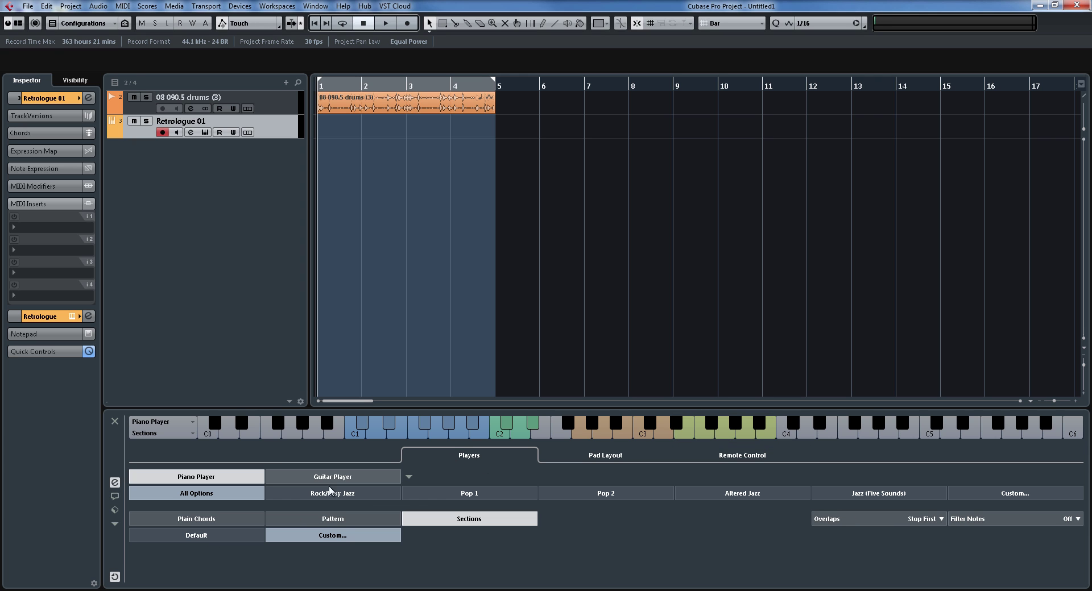
click(322, 536)
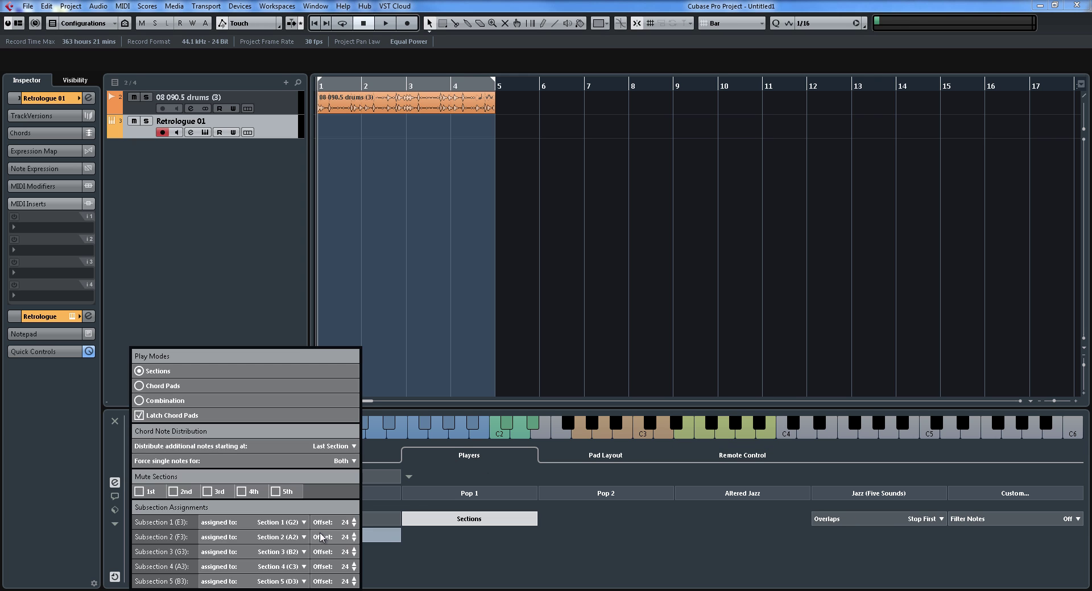
click(288, 523)
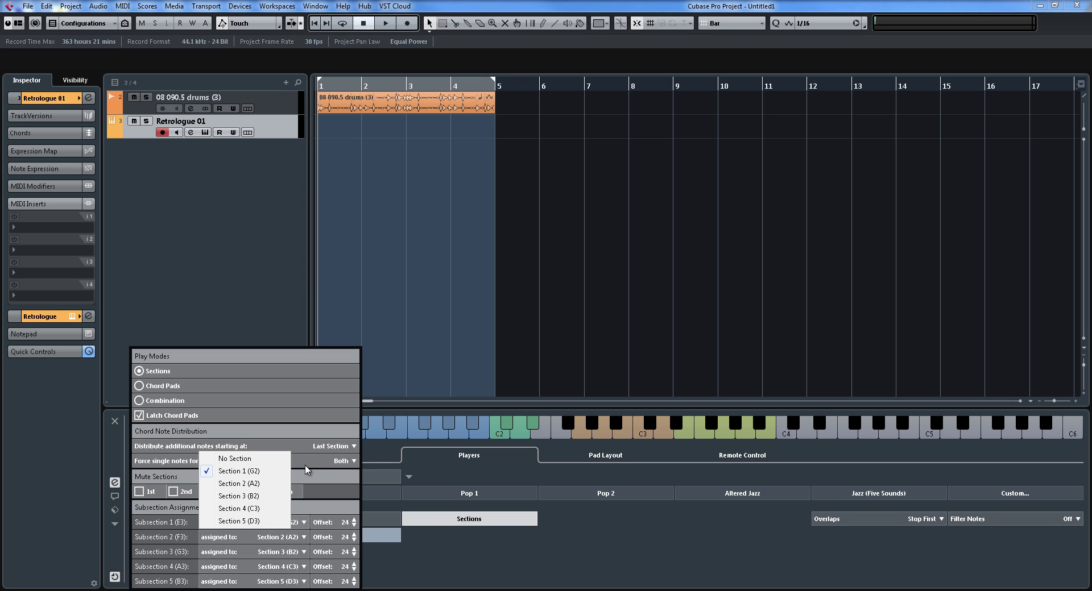
click(225, 471)
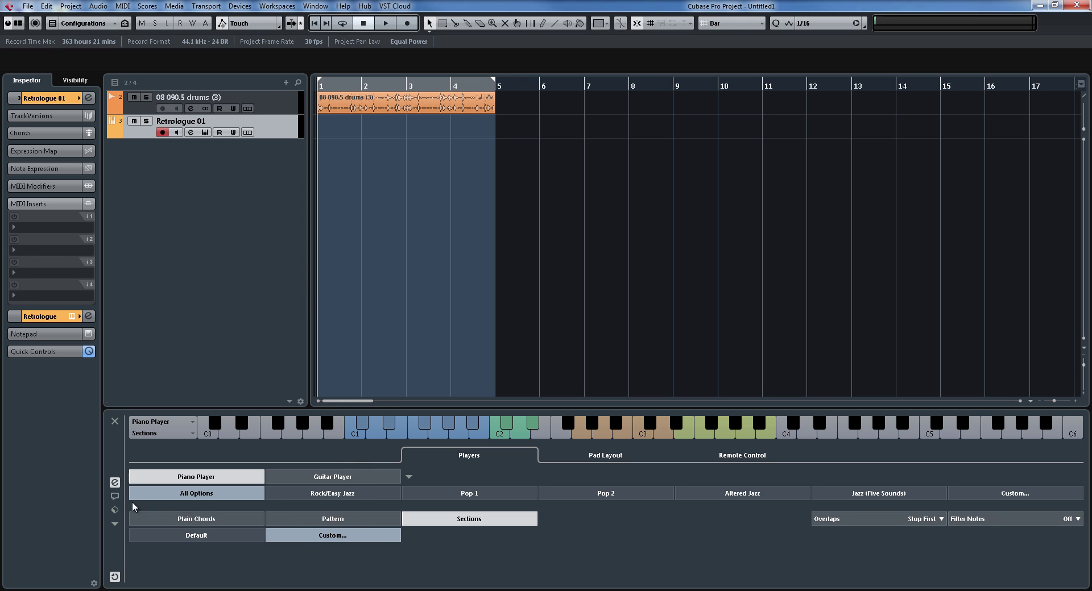
click(115, 482)
Record a chord pad performance on the Retrologue 01 track alongside the drum loop, continuing past bar 5.
key(KP_Multiply)
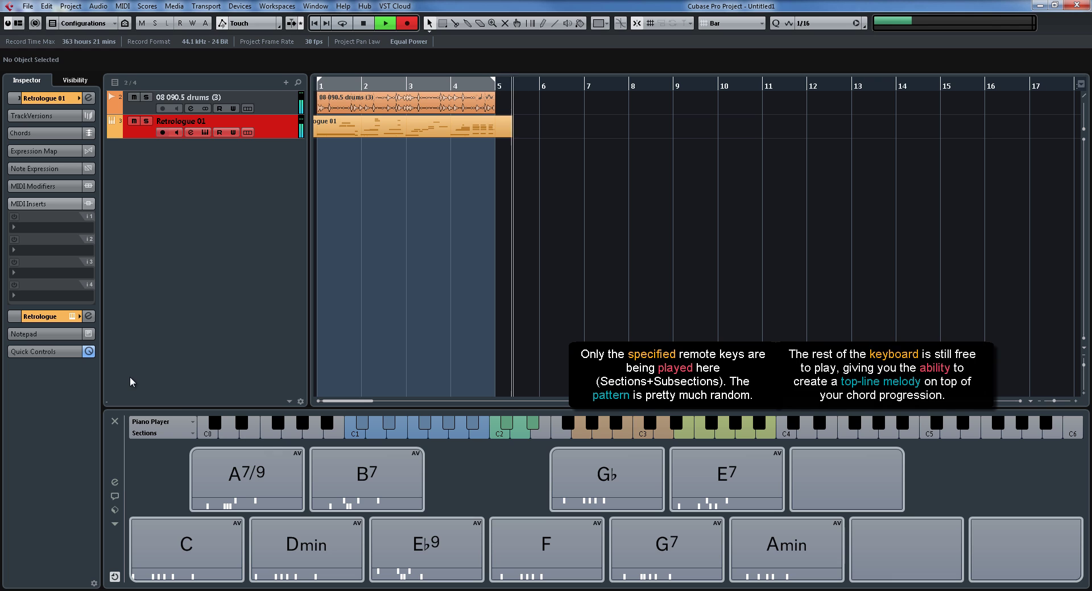
key(space)
Cut off and delete the recorded Retrologue part beyond bar 5, and turn on cycle mode.
click(499, 131)
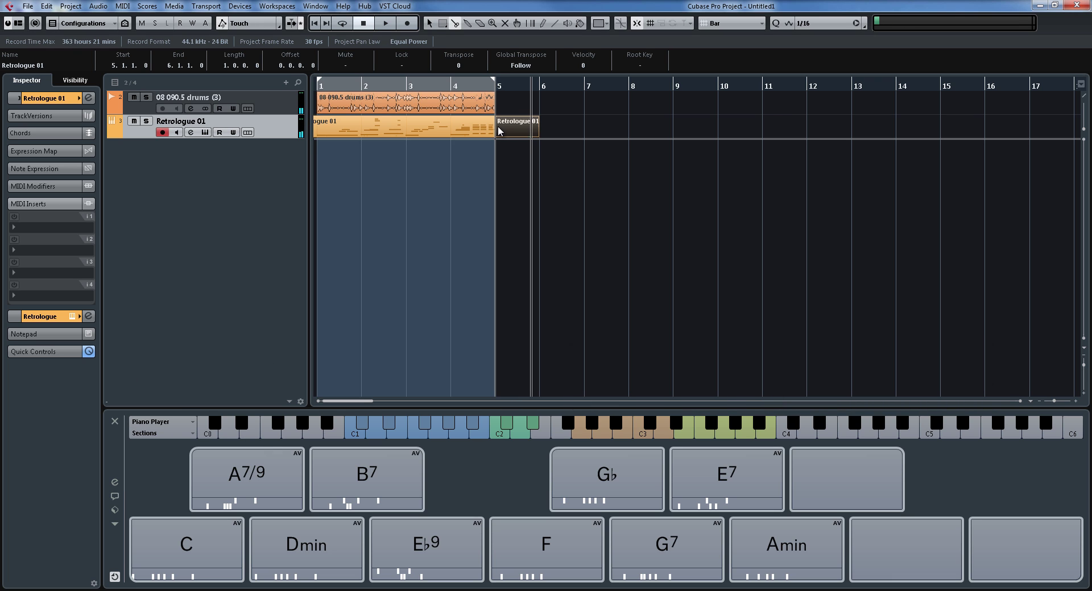
key(Delete)
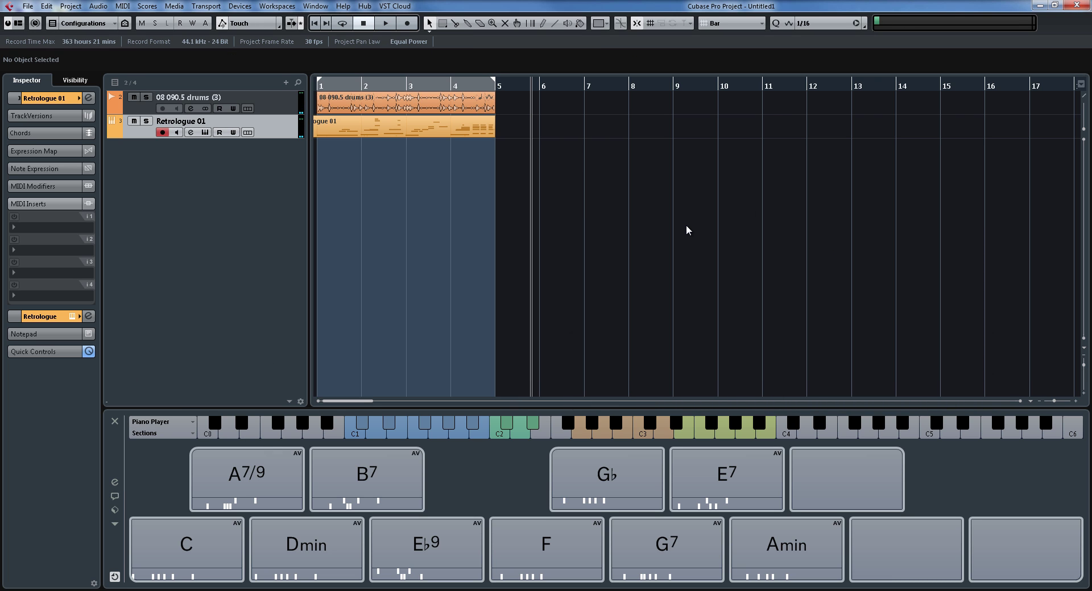
key(KP_Divide)
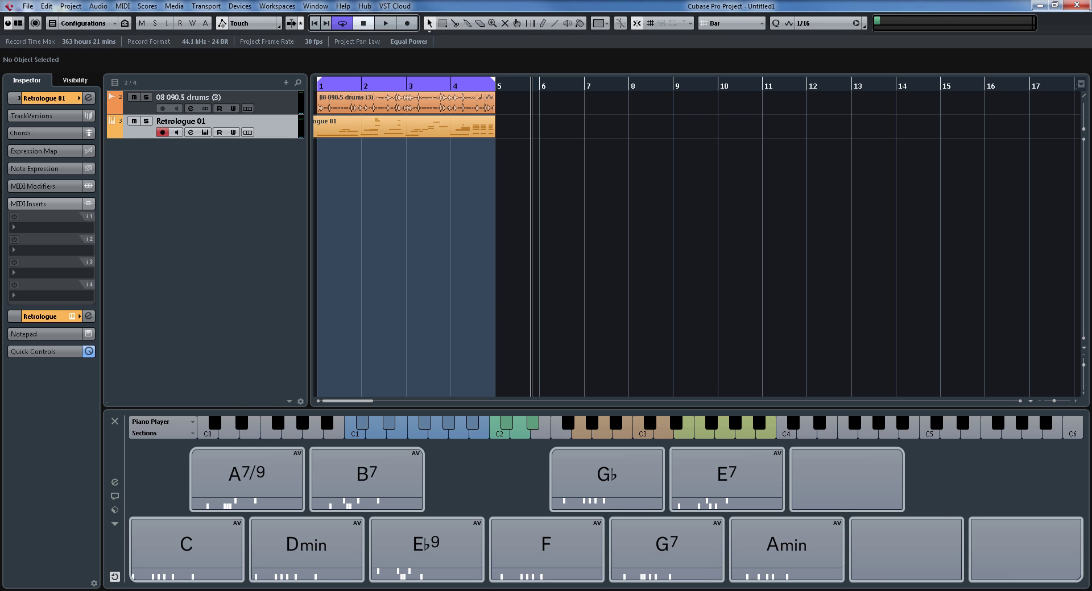
Insert a Chorus effect in the first insert slot of the Retrologue 01 channel in the MixConsole.
key(F3)
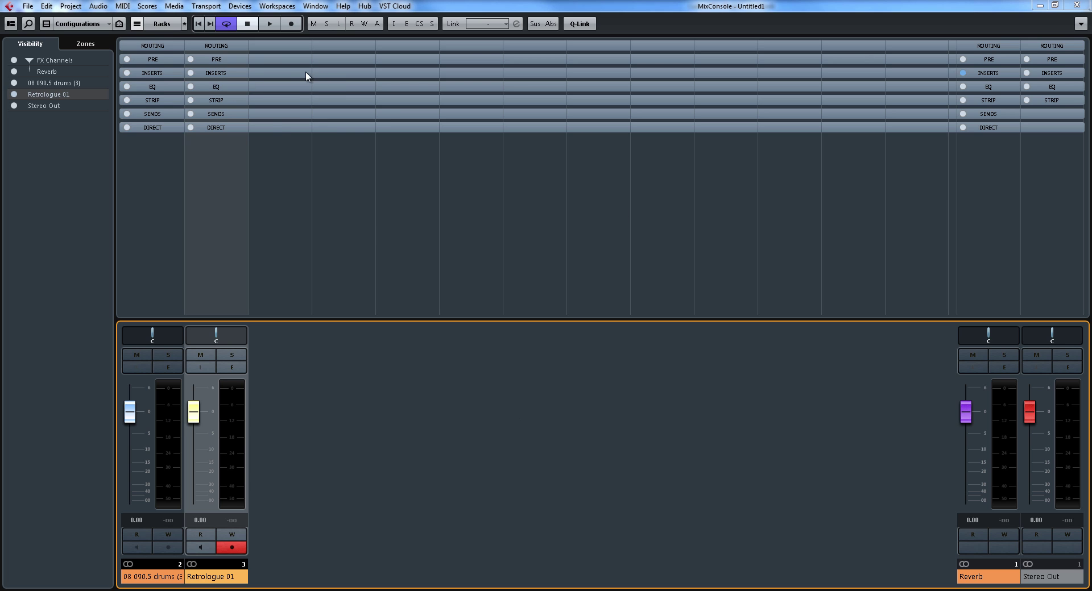
click(228, 73)
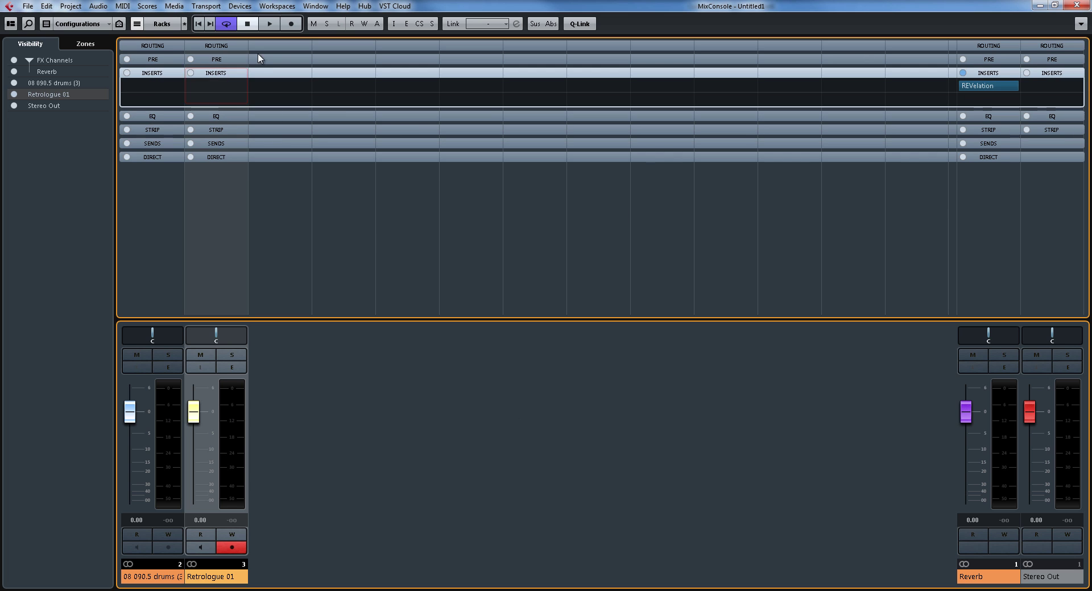
click(236, 90)
text(chorus)
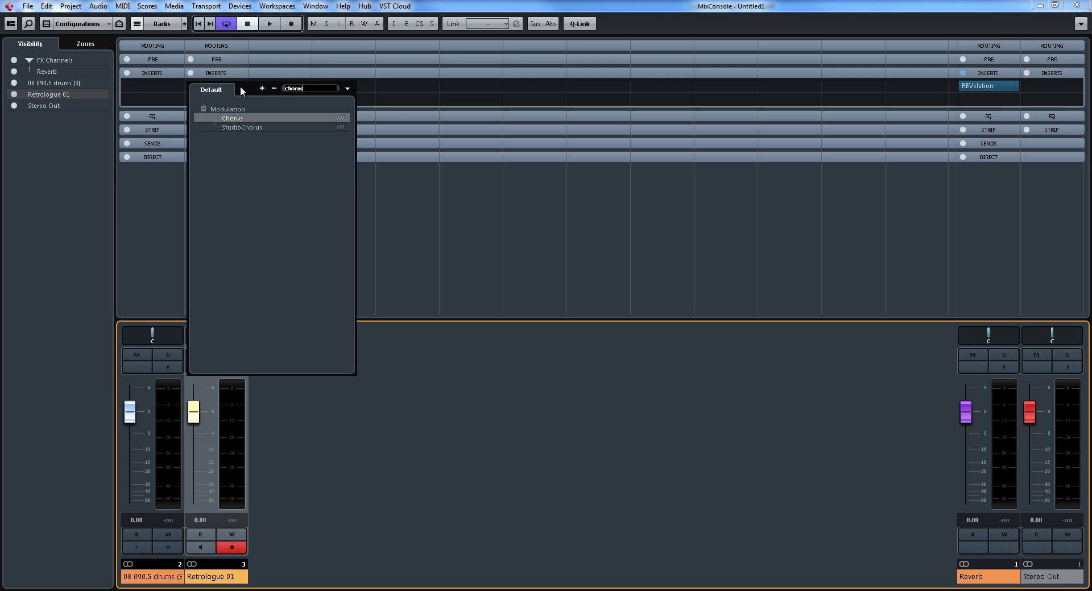
key(Return)
click(202, 86)
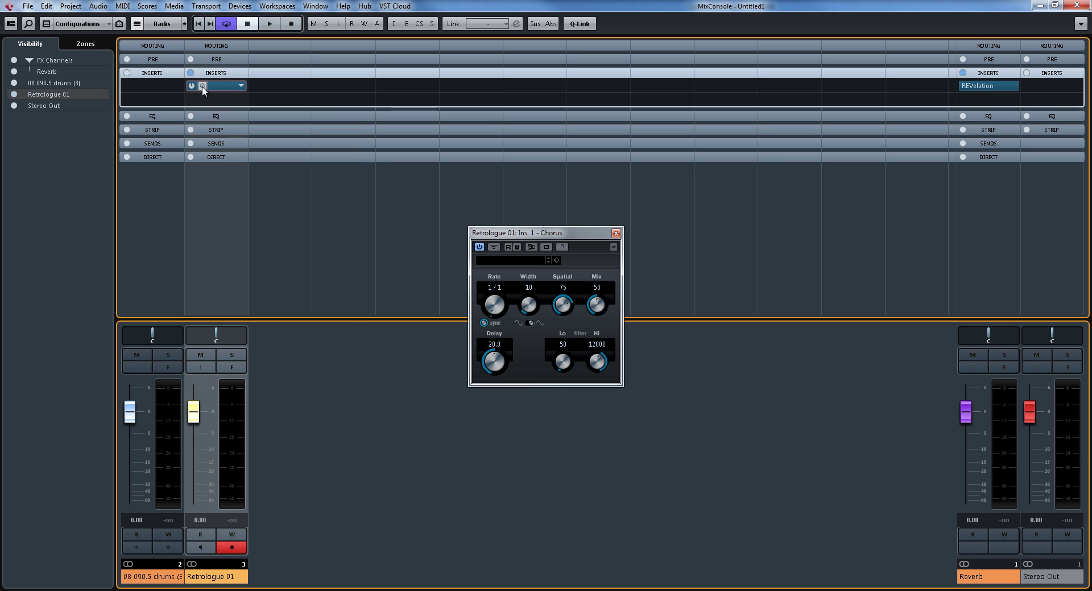
click(203, 87)
Show the MixConsole inserts as plug-in names with insert controls, and close the Chorus editor.
right_click(202, 87)
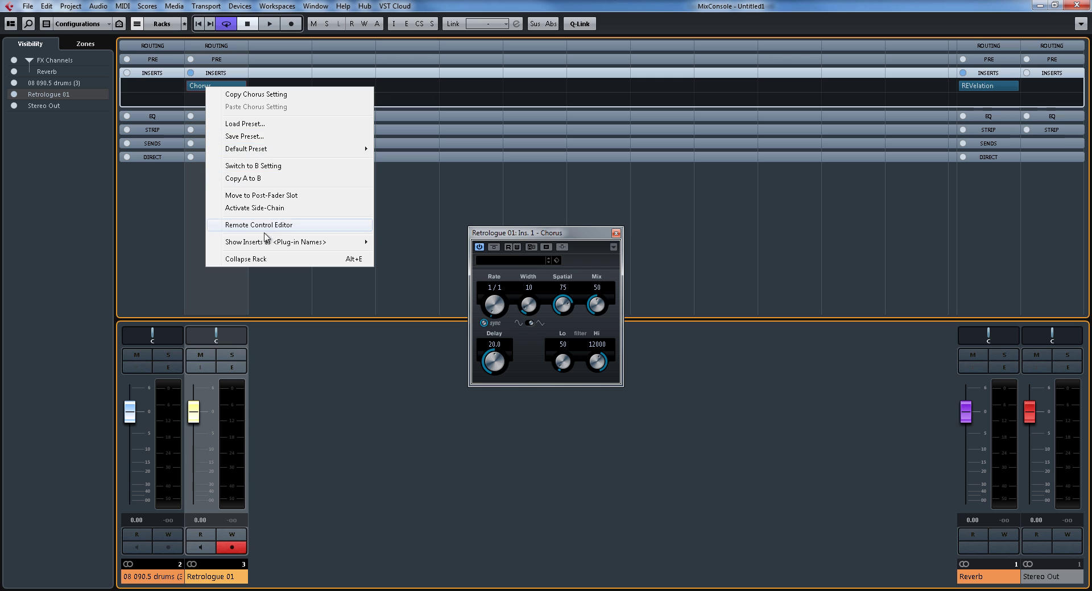
mouse_move(265, 243)
click(406, 255)
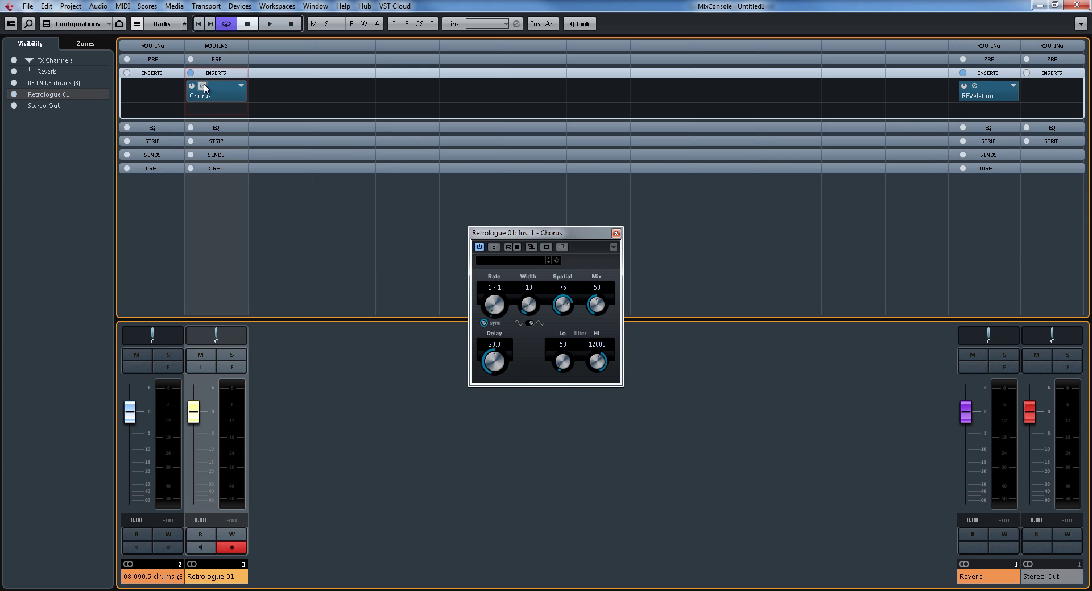
click(202, 86)
click(203, 86)
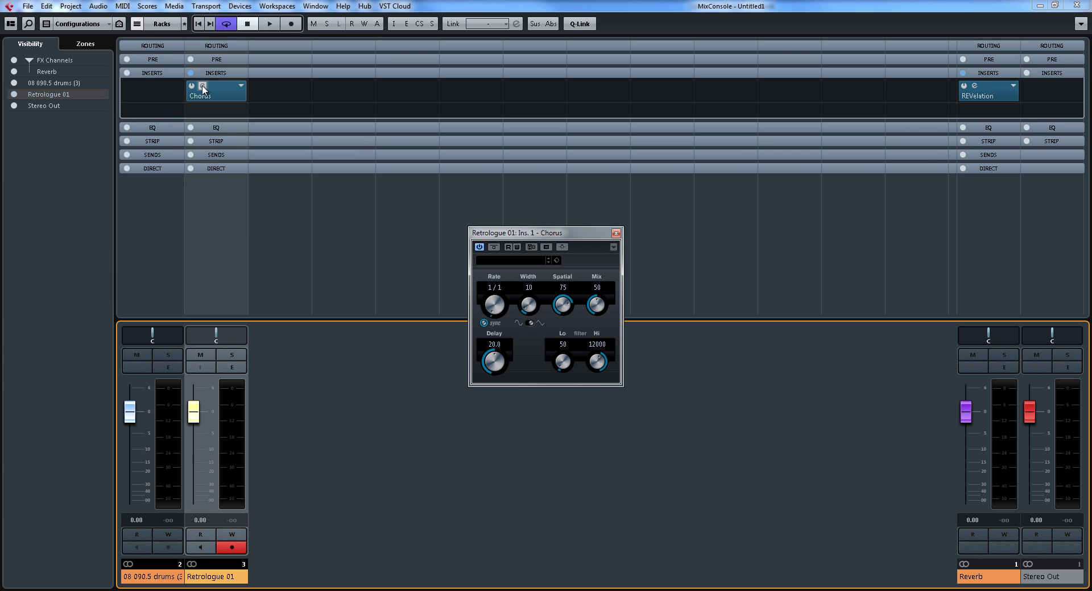
click(203, 86)
Expand the Sends rack and set the MixConsole racks to show a fixed number of slots.
click(210, 157)
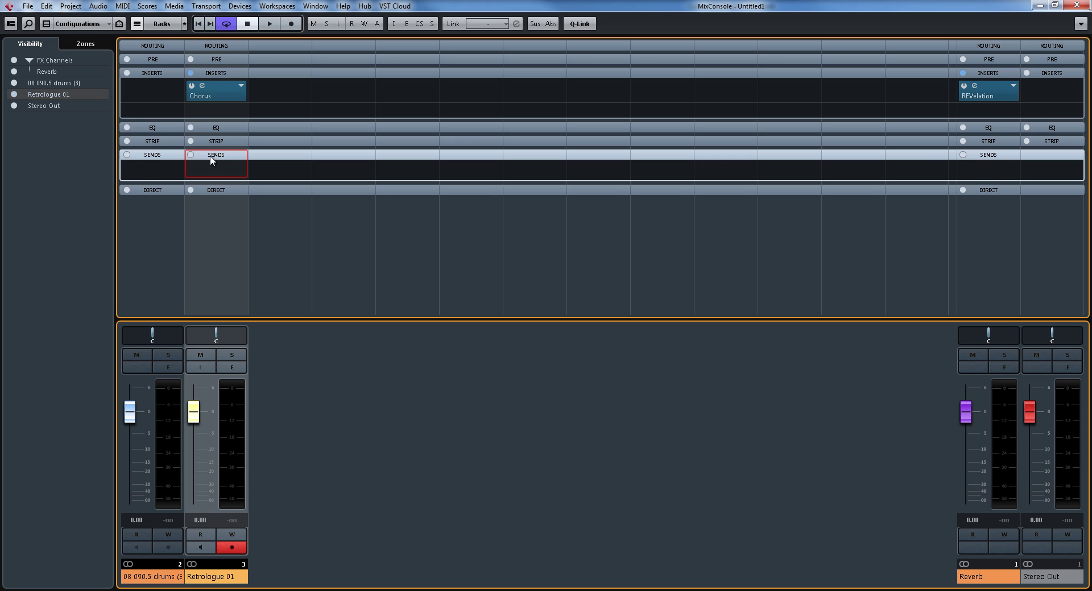
click(191, 86)
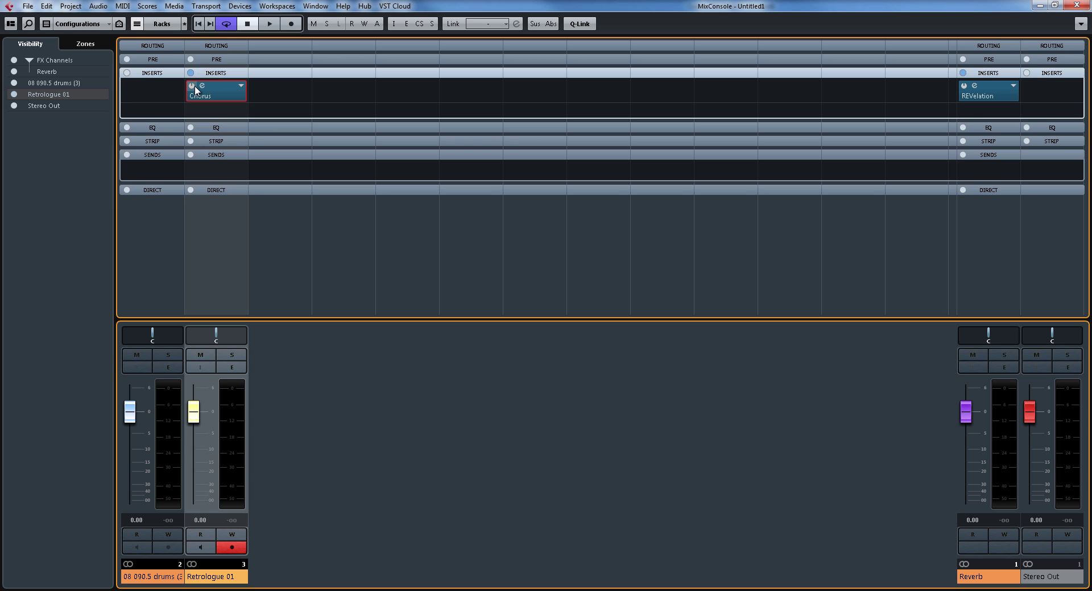
click(184, 25)
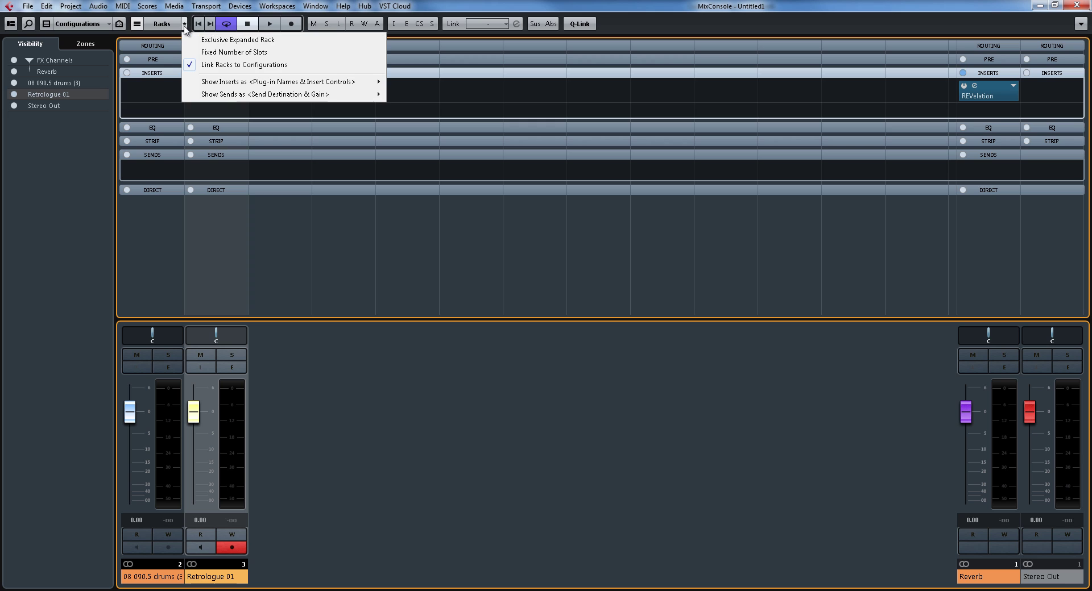
click(329, 56)
mouse_move(239, 90)
mouse_down()
mouse_move(213, 246)
mouse_move(217, 91)
mouse_up()
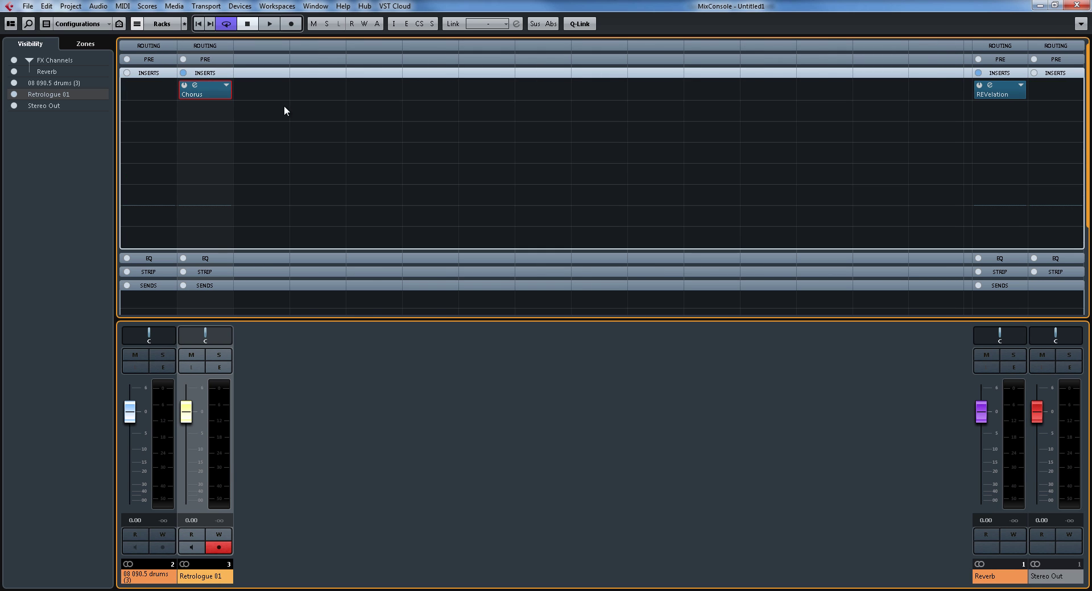
Add a send from the Retrologue 01 channel to the Reverb FX channel and return to the project window.
click(212, 297)
click(219, 345)
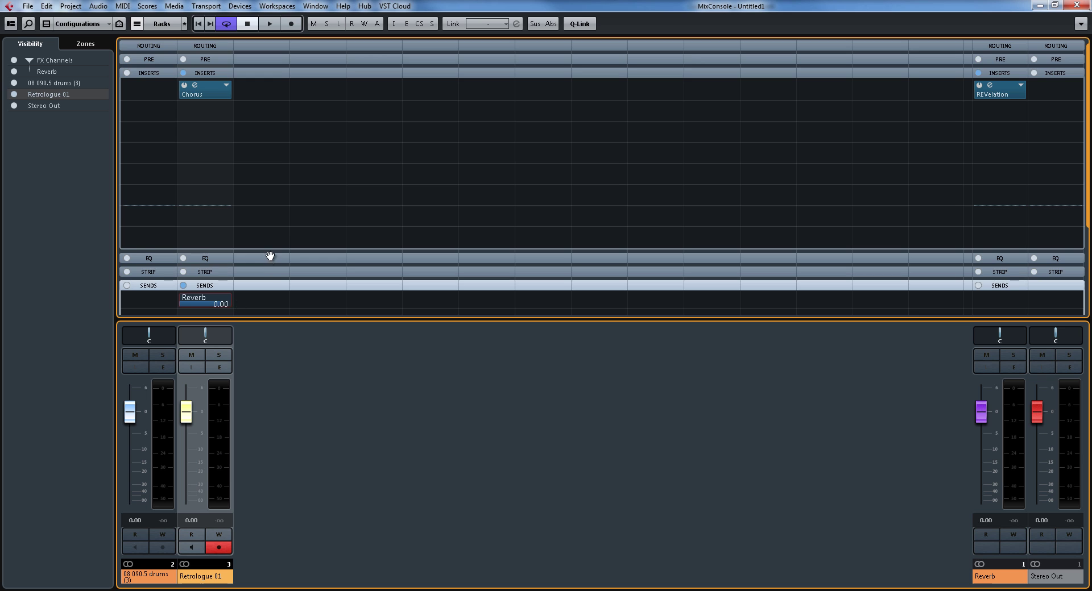
scroll(268, 253, down, 3)
key(F3)
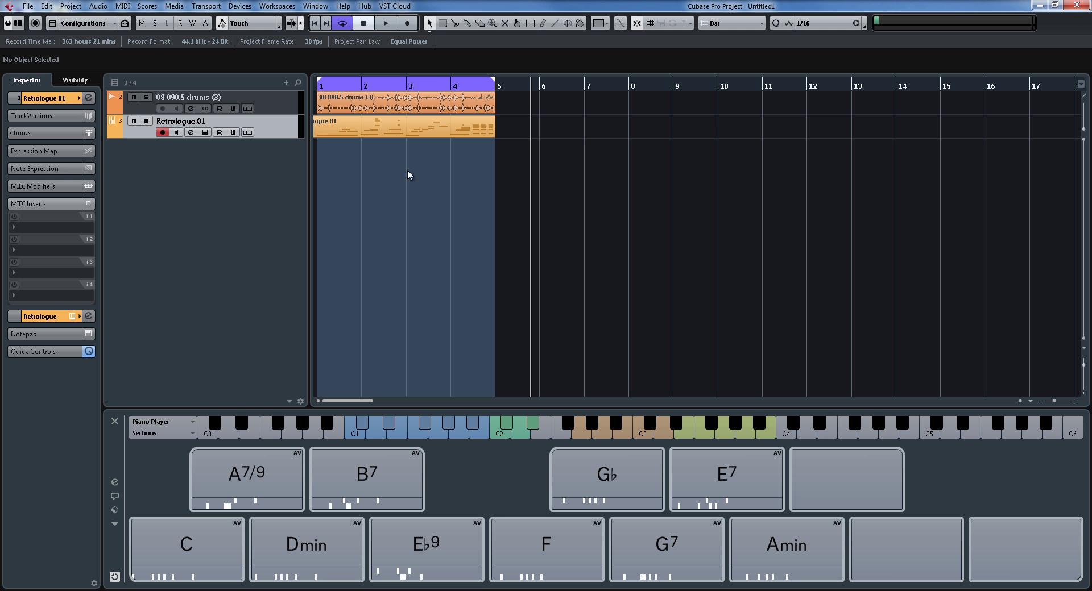
Draw a short D4 note at beat 3 of bar 1 and a G3 note at bar 2 in the Retrologue part's Key Editor.
double_click(385, 127)
right_click(289, 126)
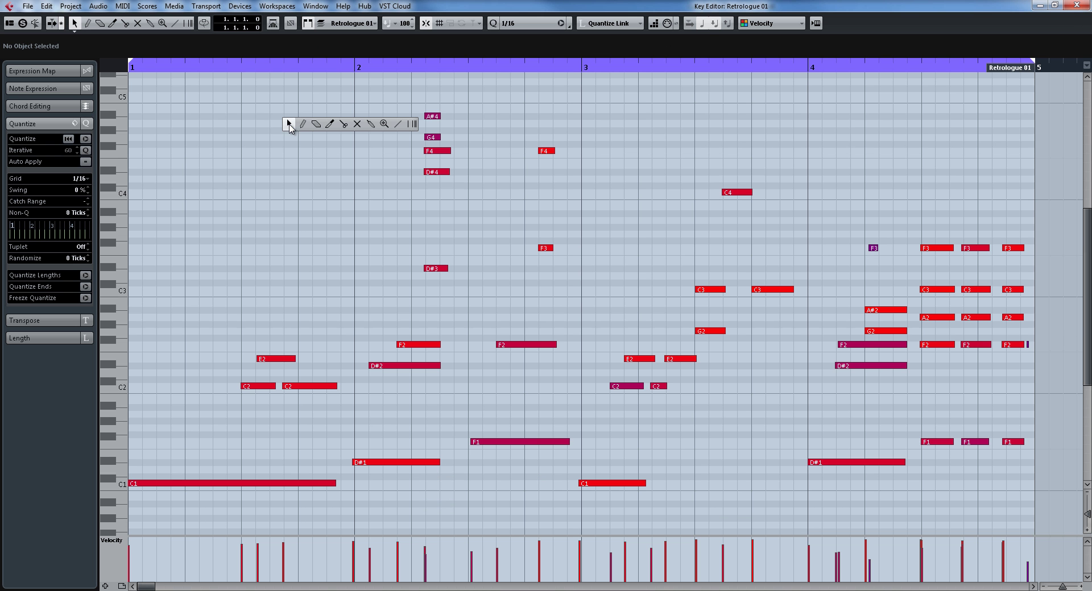
click(303, 125)
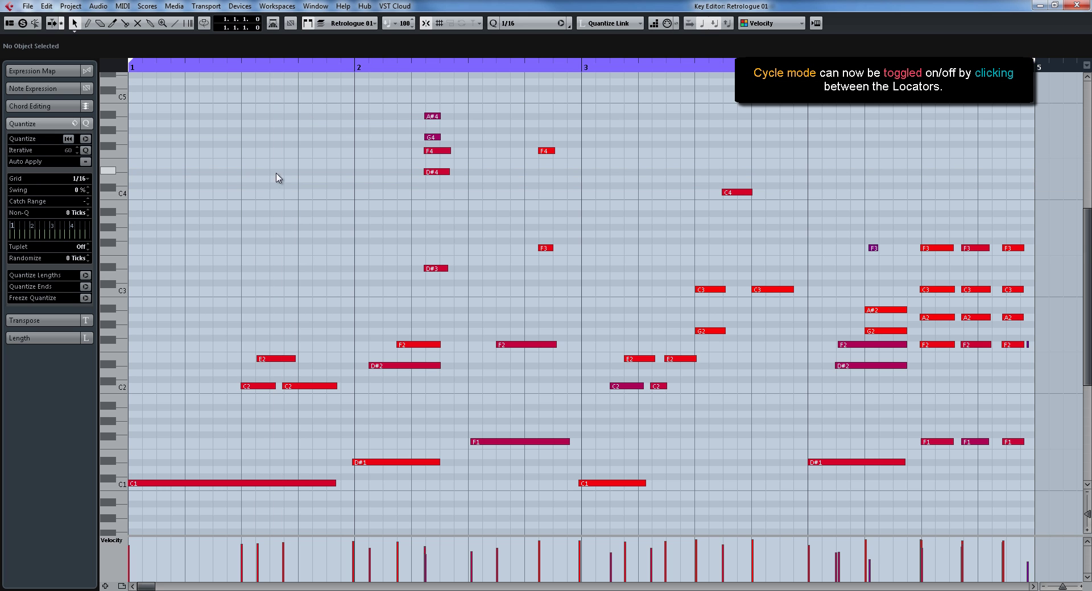
mouse_move(249, 178)
mouse_down()
mouse_move(298, 178)
mouse_move(255, 178)
mouse_up()
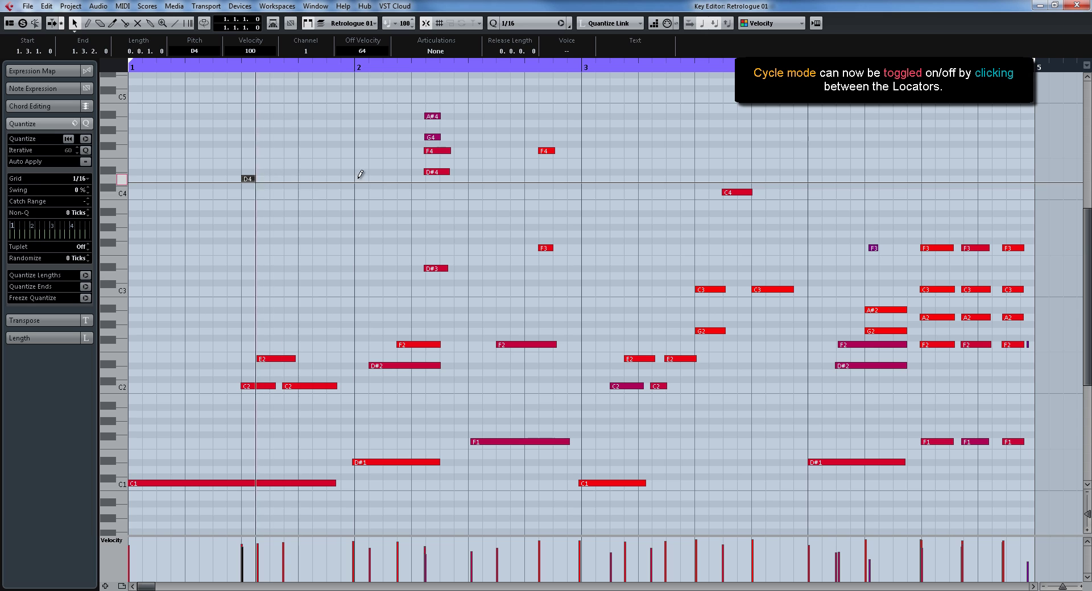
mouse_move(359, 175)
mouse_down()
mouse_move(261, 174)
mouse_move(315, 170)
mouse_move(302, 214)
mouse_move(301, 132)
mouse_move(310, 176)
mouse_move(305, 144)
mouse_move(273, 141)
mouse_move(356, 138)
mouse_move(189, 134)
mouse_move(437, 227)
mouse_move(336, 239)
mouse_move(300, 224)
mouse_move(297, 175)
mouse_move(324, 227)
mouse_move(378, 202)
mouse_move(436, 280)
mouse_move(539, 265)
mouse_move(454, 229)
mouse_move(381, 241)
mouse_move(385, 222)
mouse_move(384, 233)
mouse_up()
click(373, 196)
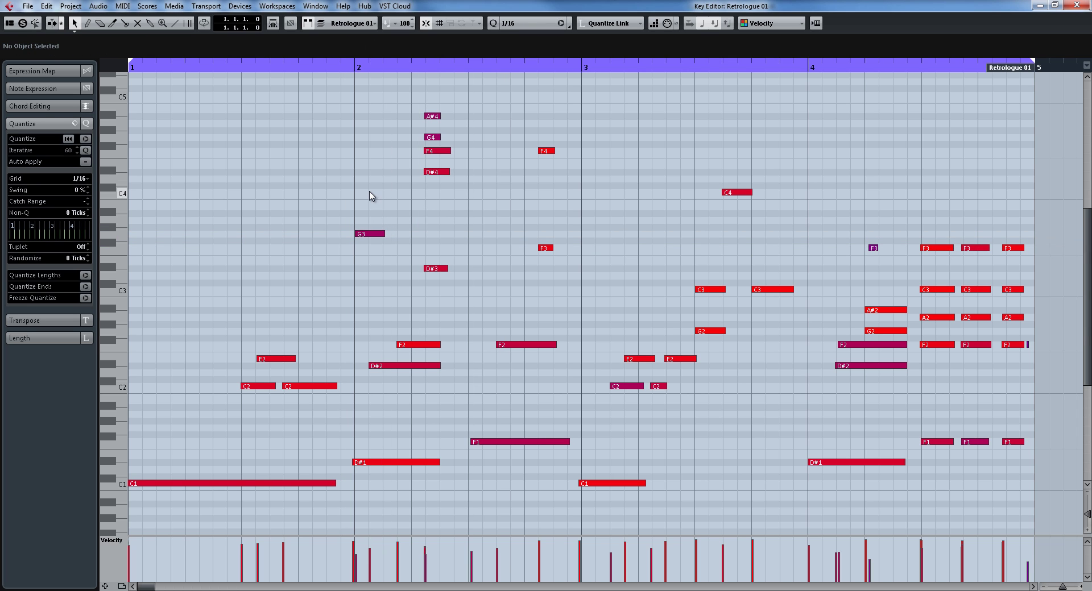
key(Escape)
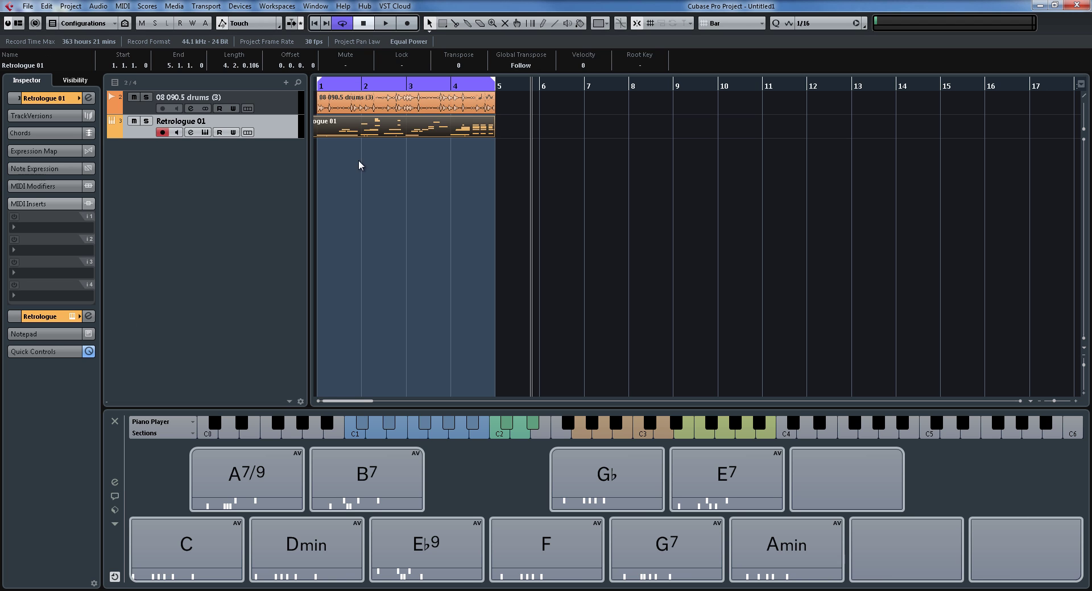
Repeat the drum loop event three times so the copies fill bars 5 to 17.
click(358, 165)
click(492, 105)
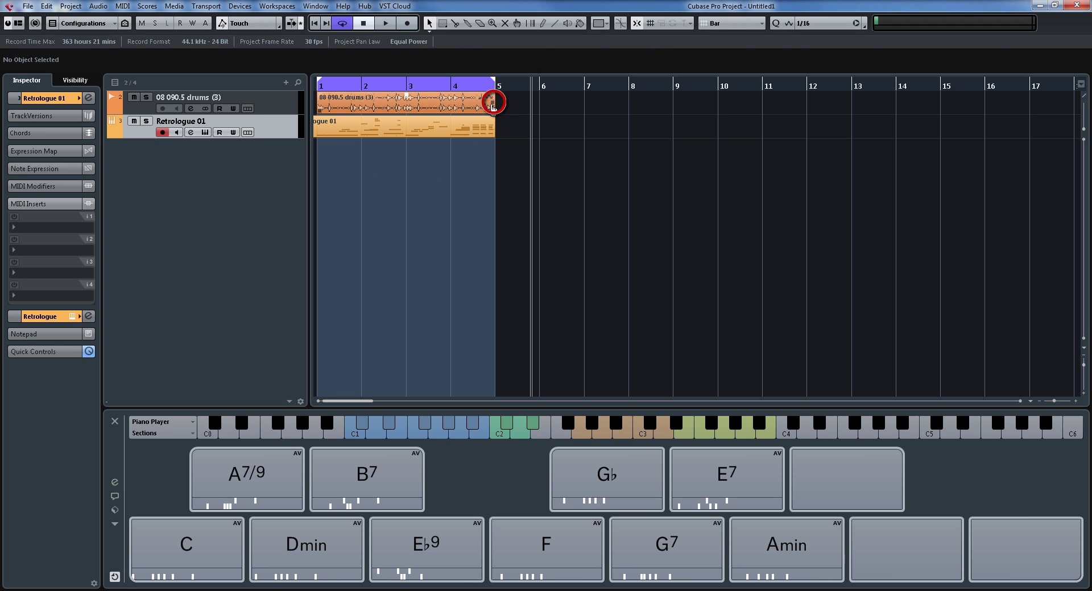
drag(492, 105, 965, 108)
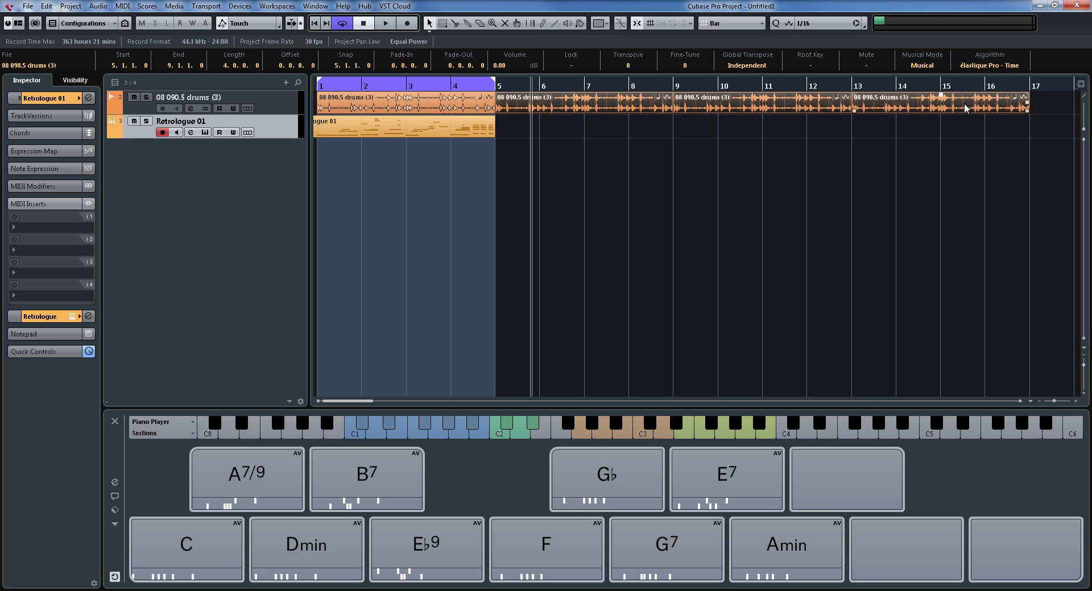
Repeat the Retrologue 01 part three times so the copies fill bars 5 to 17.
click(493, 129)
drag(493, 129, 315, 134)
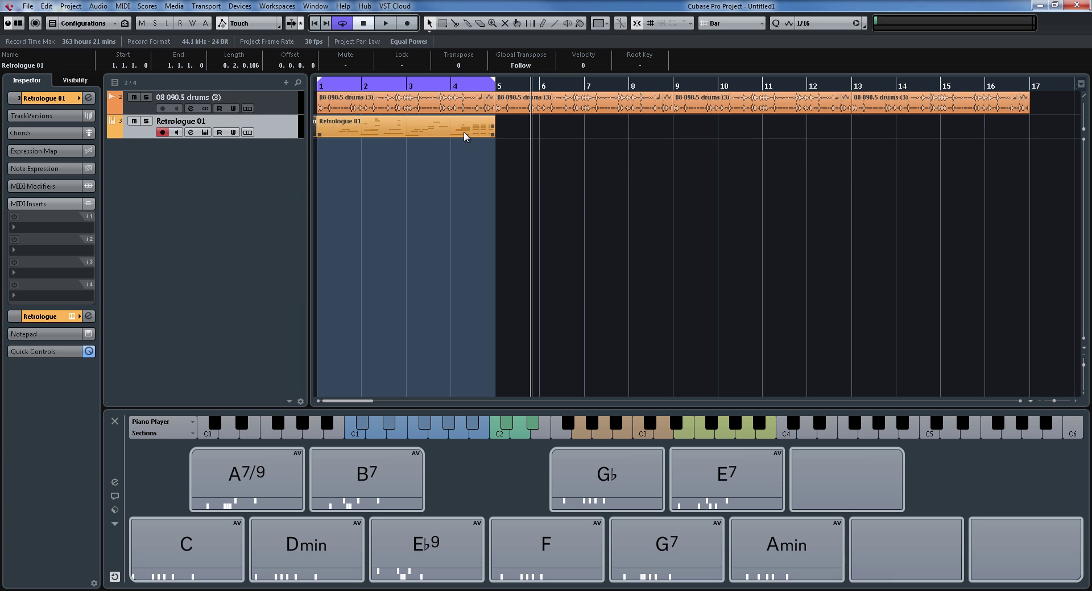
drag(494, 133, 906, 133)
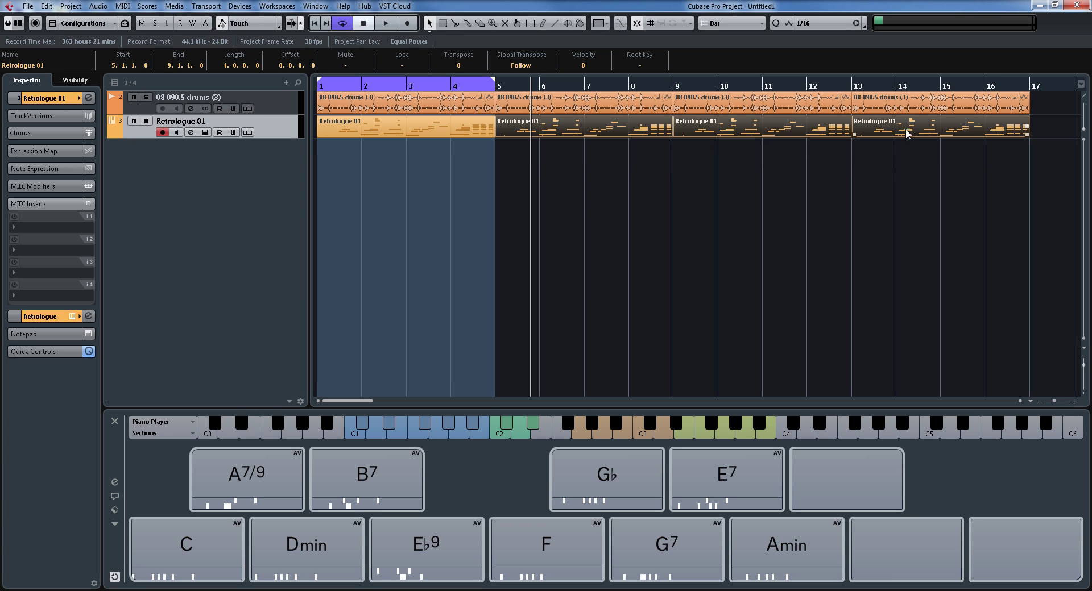
click(835, 211)
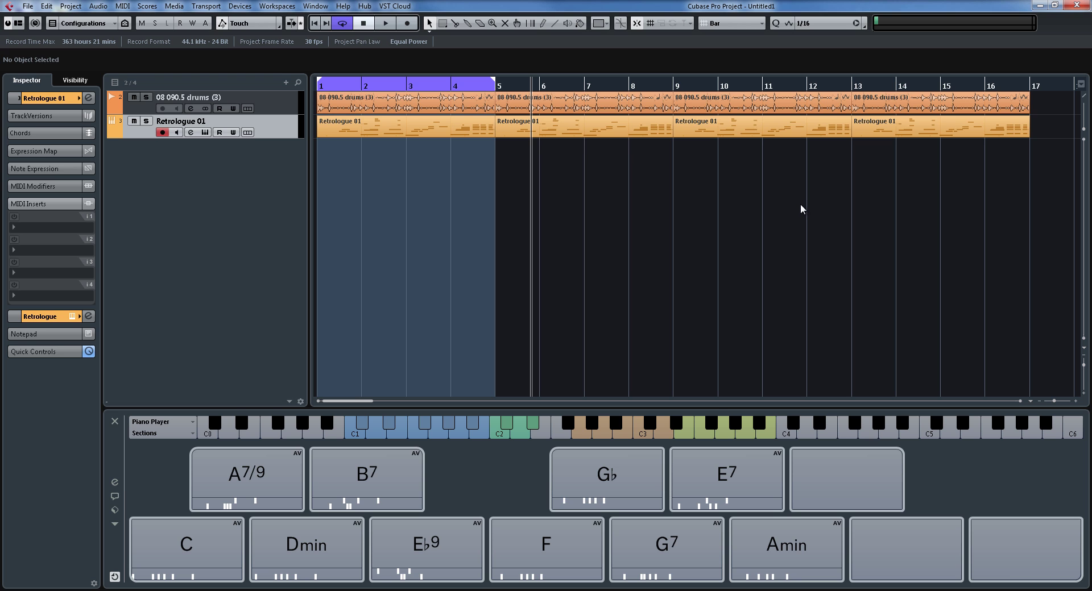
Undo the repeated copies of the Retrologue 01 part and the drum loop event.
key(ctrl+z)
key(ctrl+z)
Show only the drum sounds with events in the Drums part's Drum Editor and return to the project window.
key(ctrl+e)
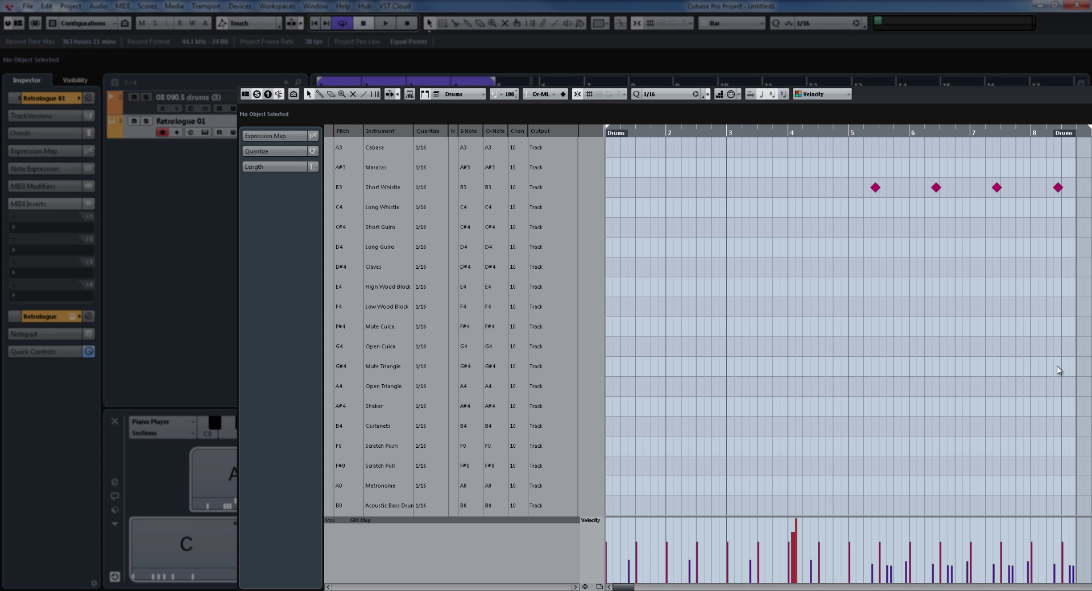
scroll(1009, 363, up, 10)
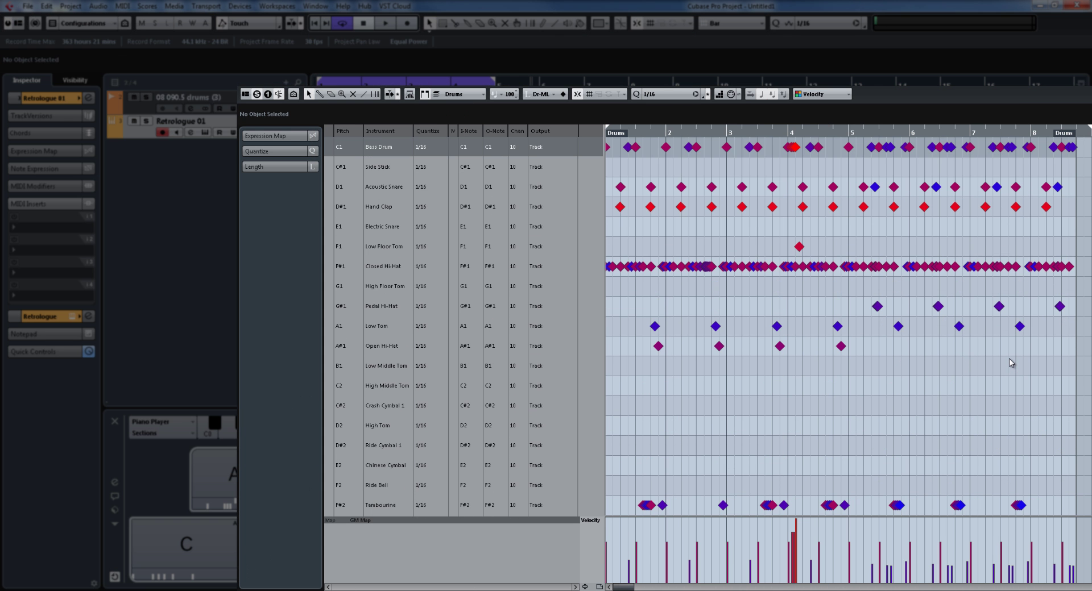
click(293, 95)
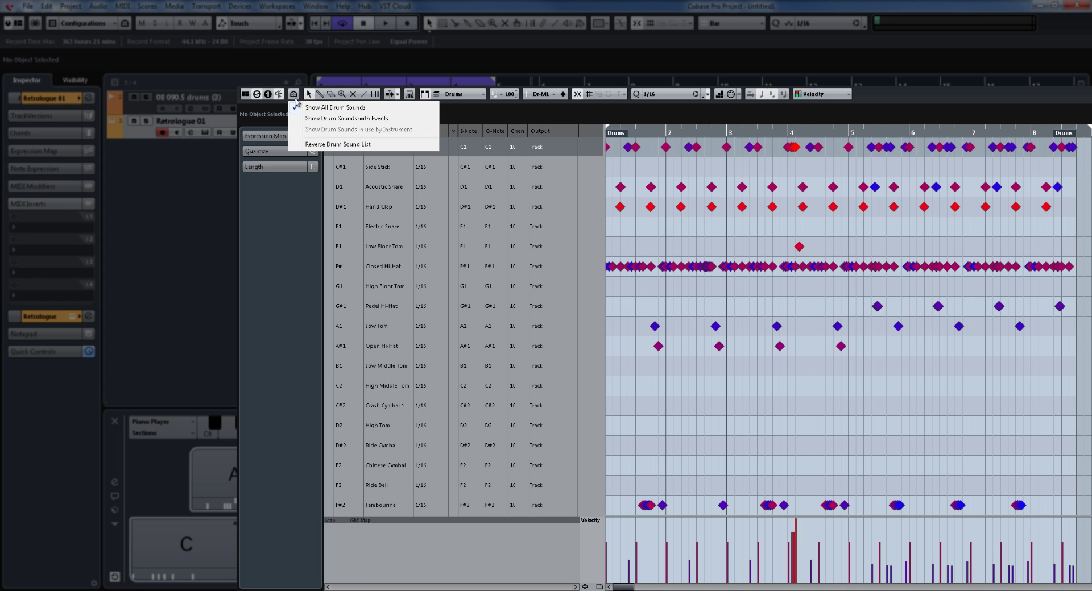
click(320, 119)
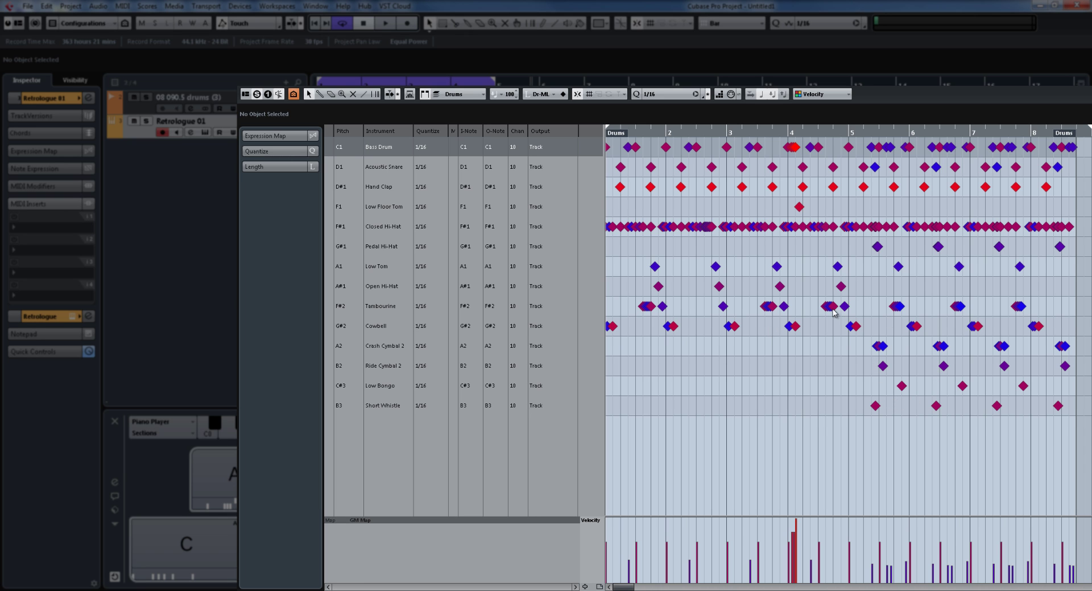
key(Escape)
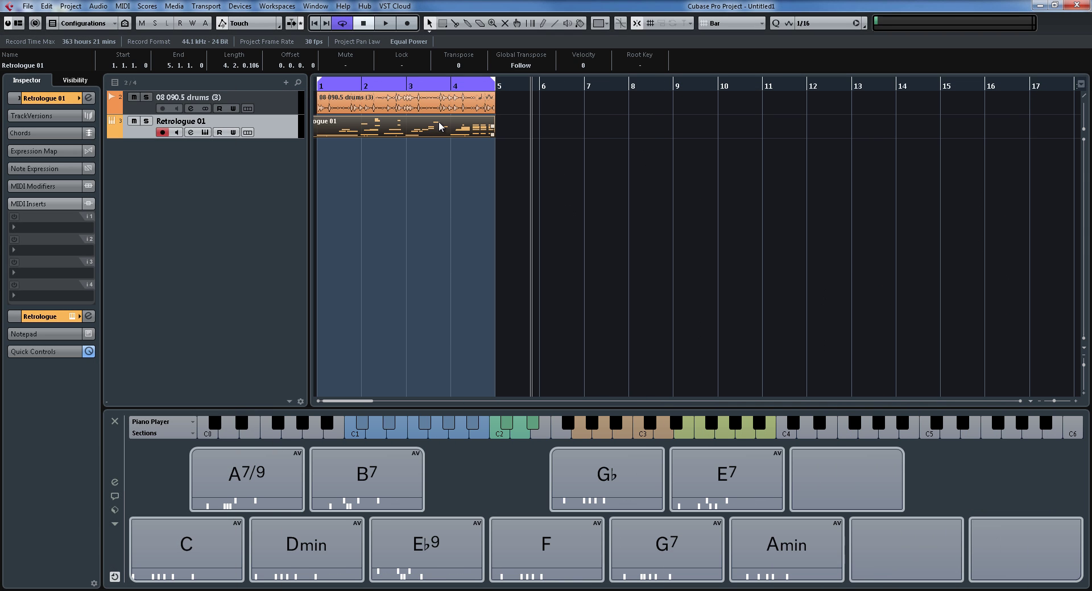
Render the Retrologue 01 part in place and set the rendered event's algorithm to élastique Pro - Pitch.
key(alt+r)
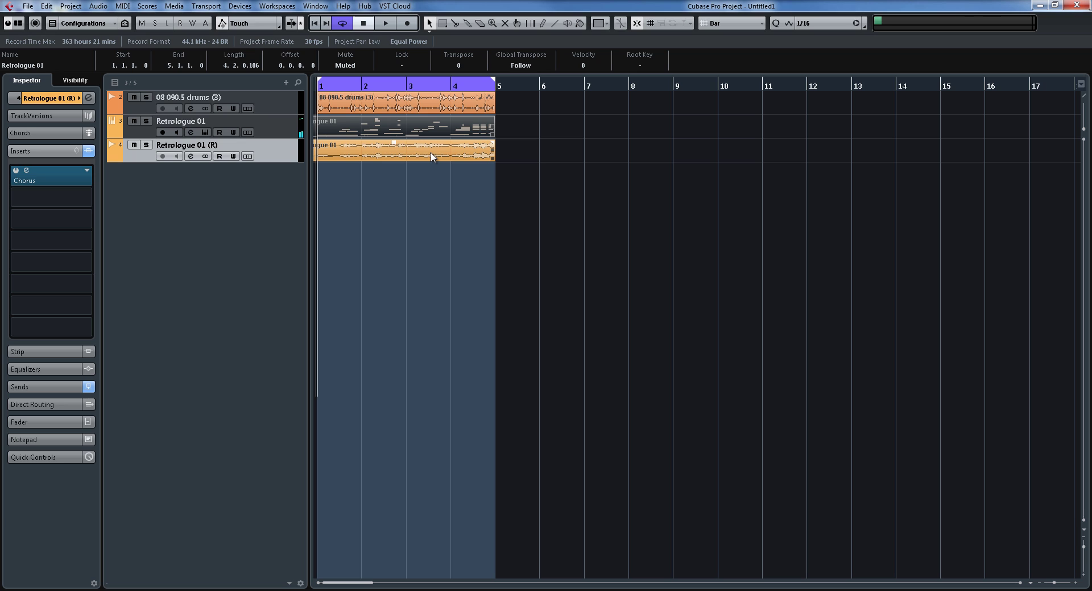
click(430, 155)
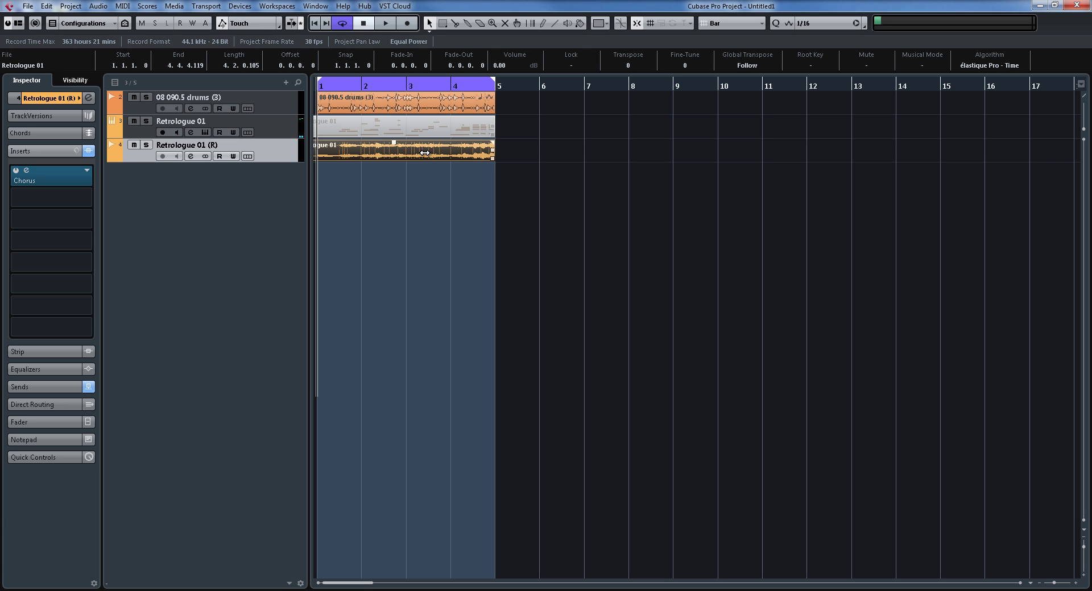
click(1008, 63)
mouse_move(994, 80)
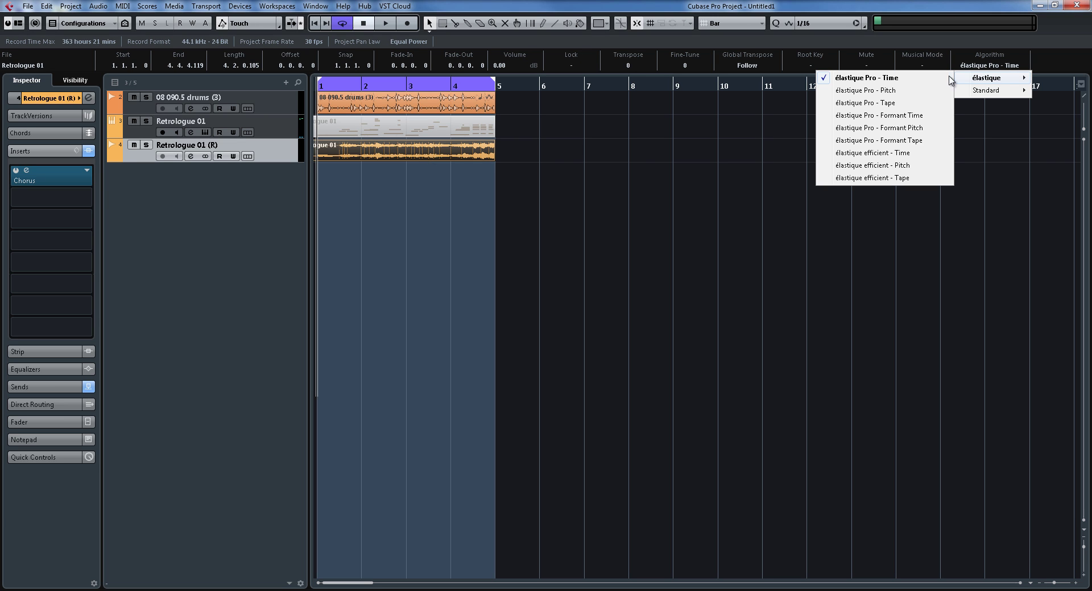
click(906, 94)
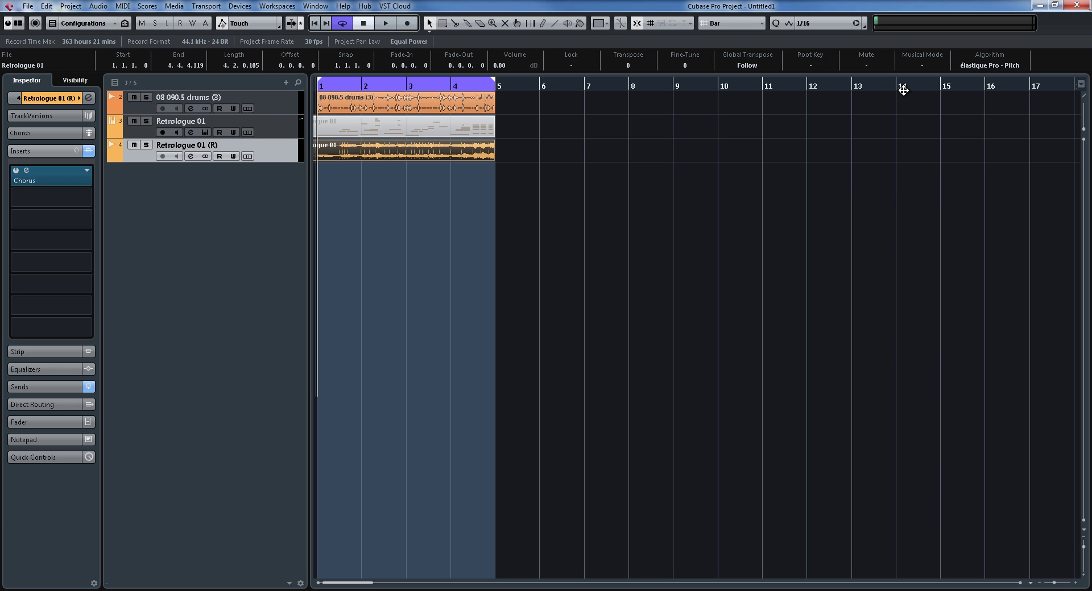
Solo the rendered Retrologue 01 (R) track and time-stretch its event to end at about bar 20.
key(s)
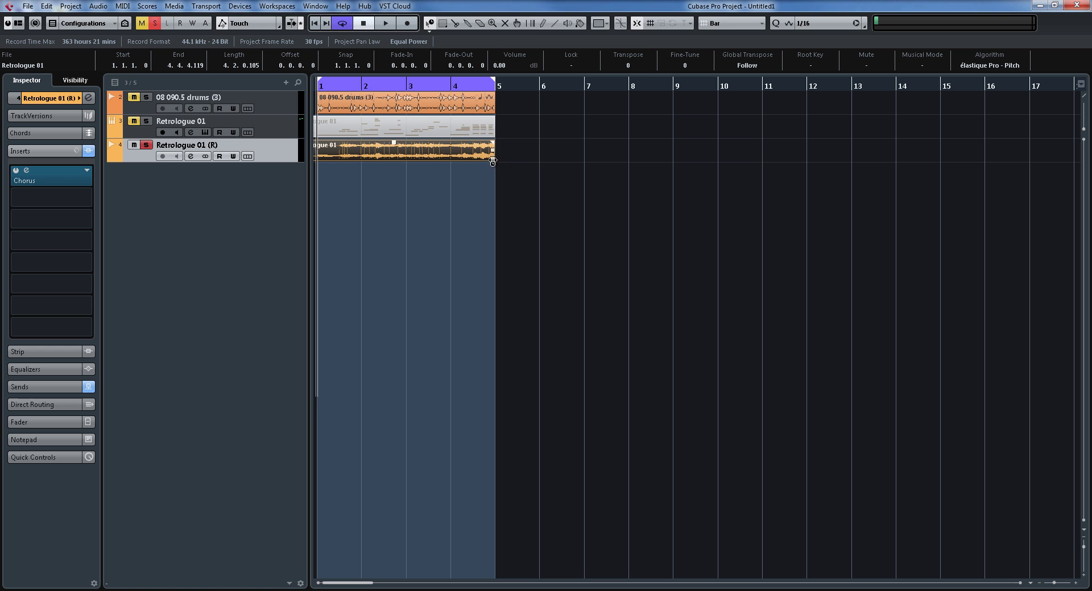
drag(493, 161, 1014, 148)
key(g)
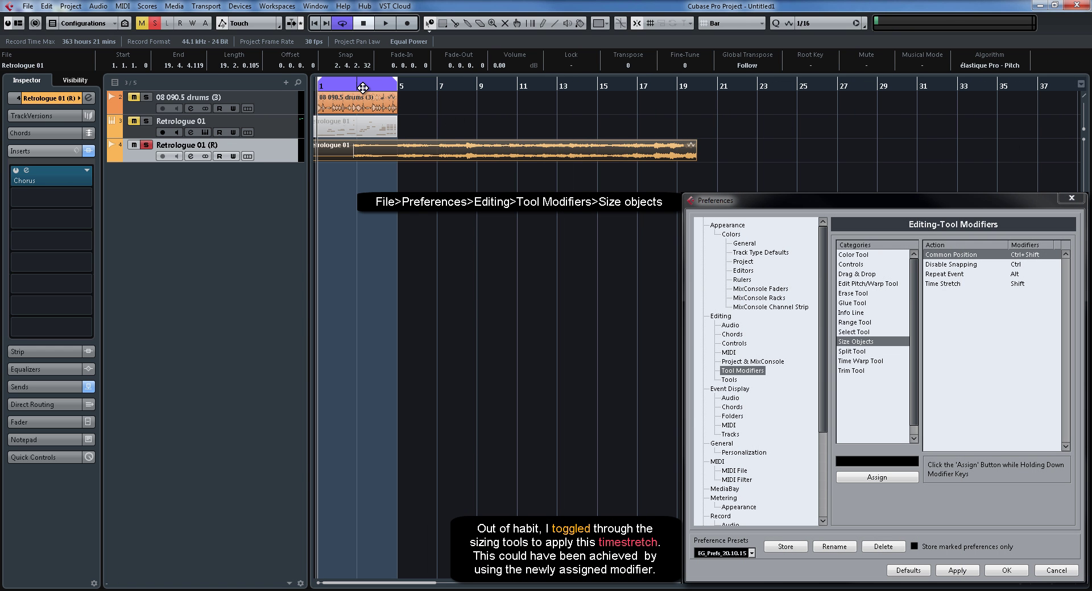
Play the stretched event from about bar 3 and turn off cycle mode.
click(357, 88)
key(space)
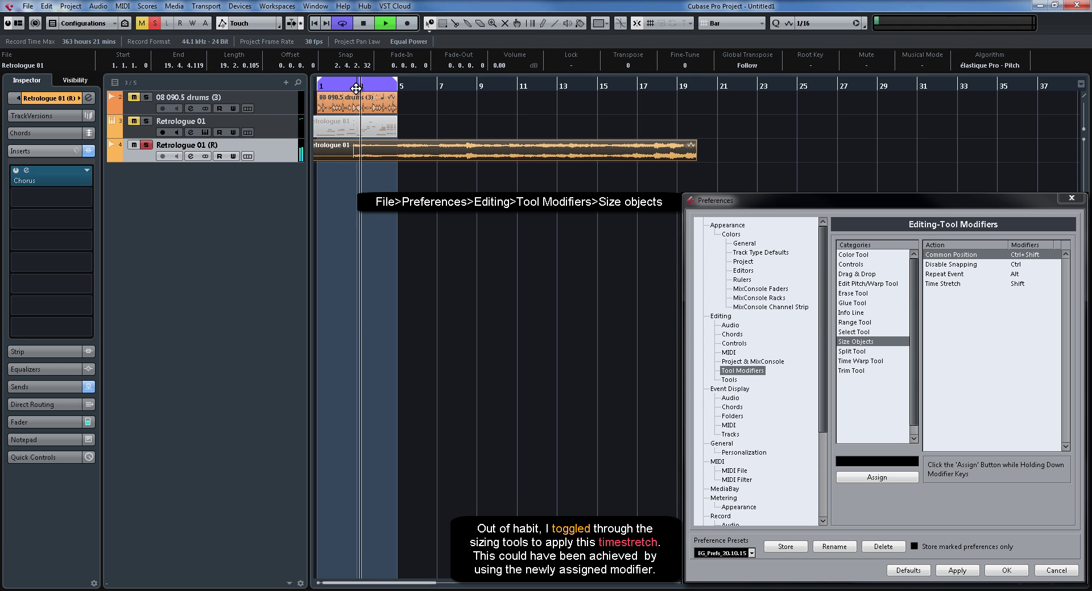
click(357, 87)
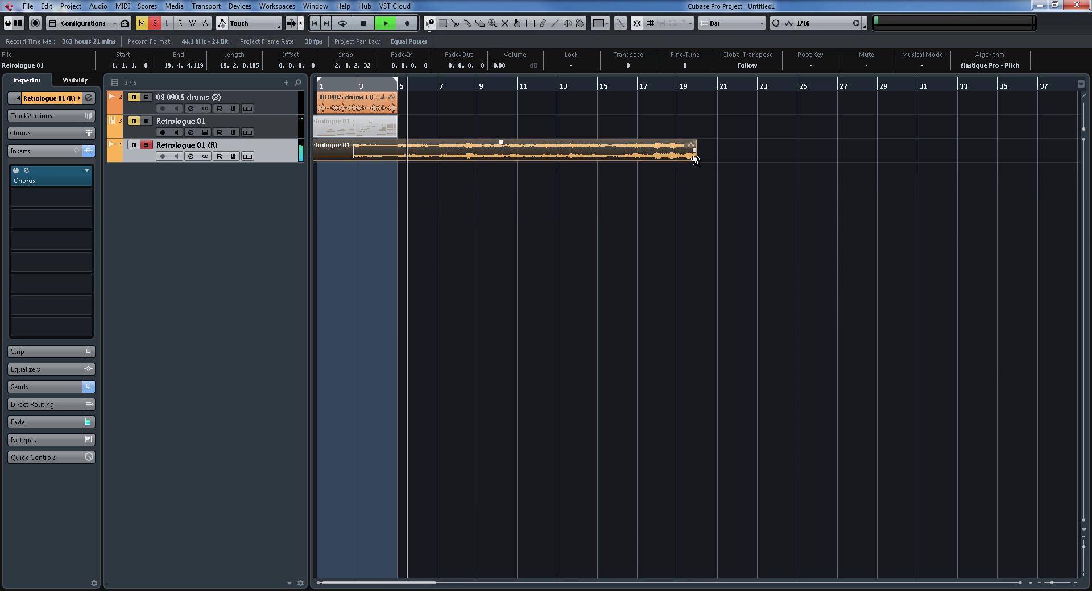
Time-stretch the rendered event in stages to end at bars 39, 65 and 83, resuming playback from about bar 9 after the first stretch.
drag(694, 161, 1077, 162)
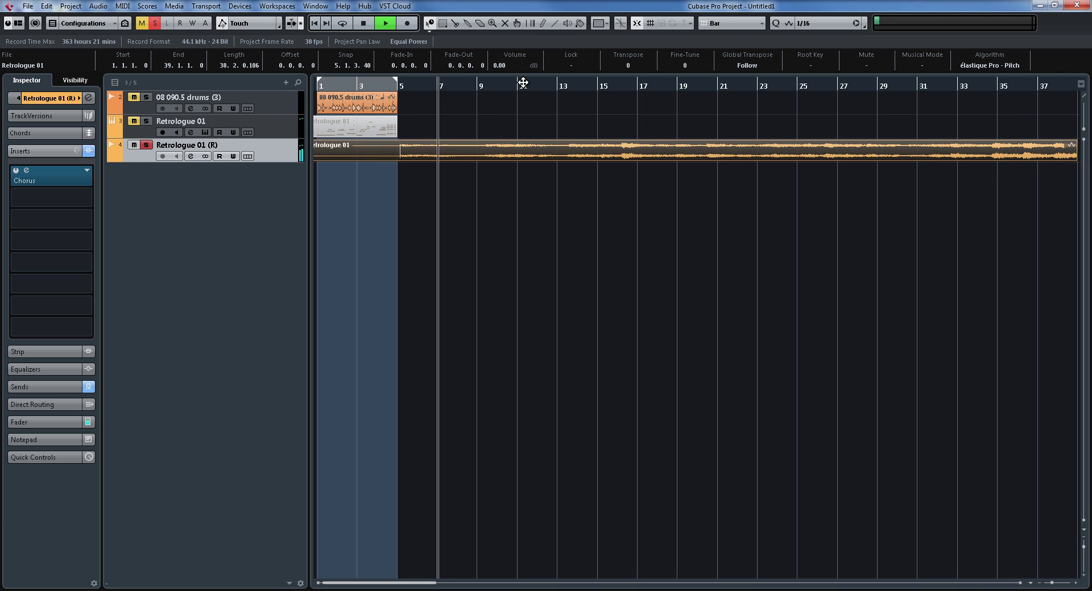
click(480, 86)
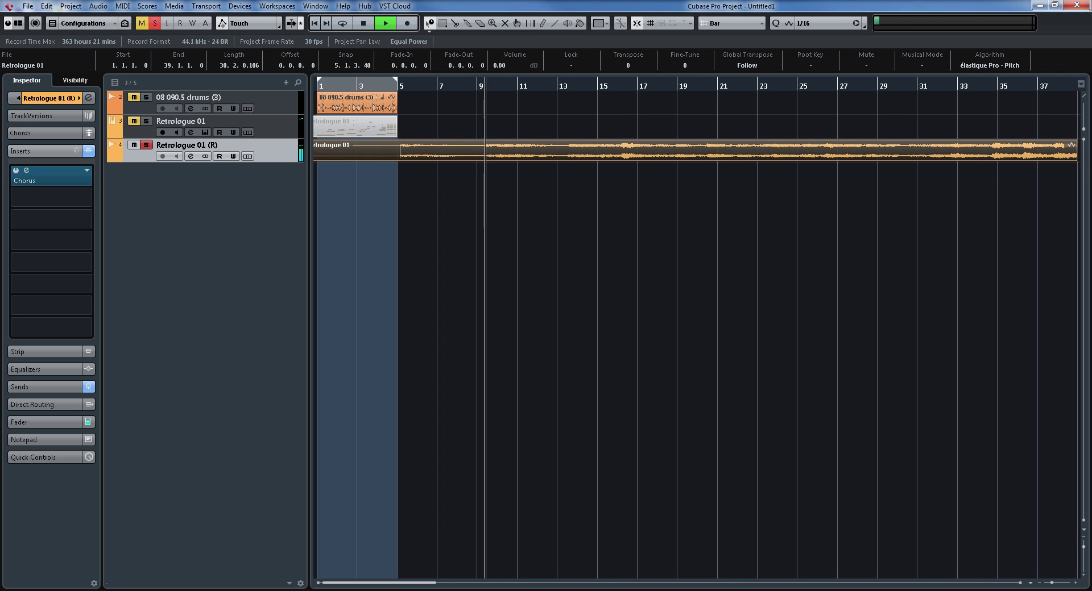
key(g)
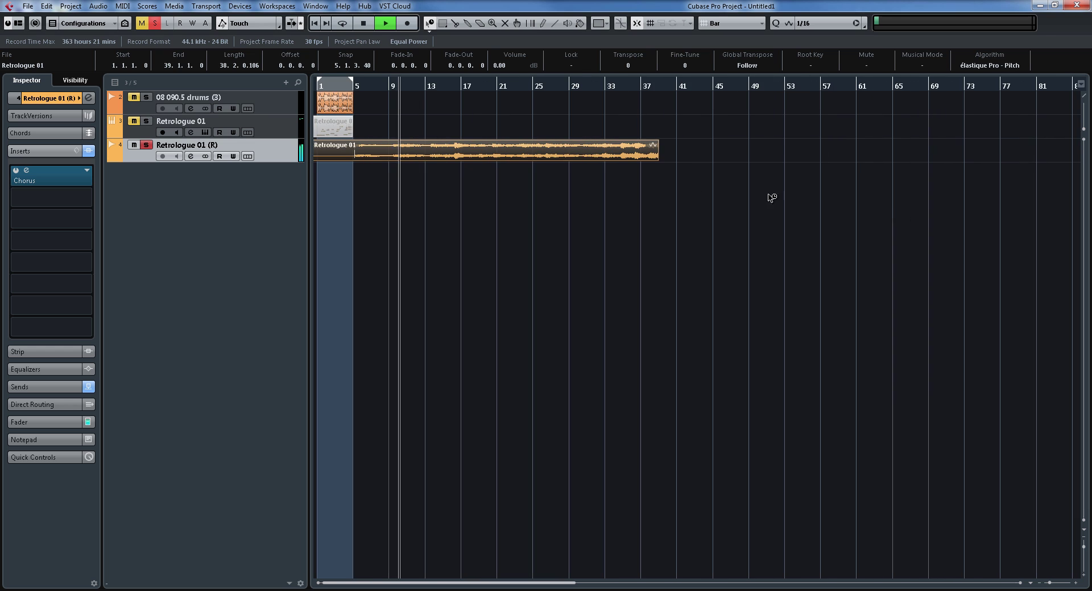
drag(659, 160, 891, 161)
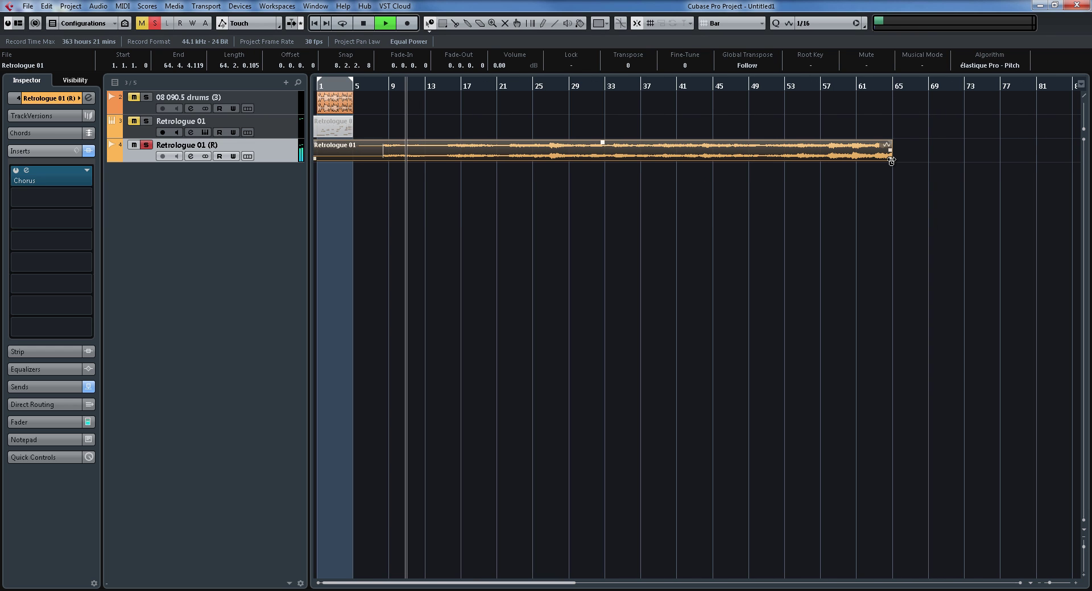
key(g)
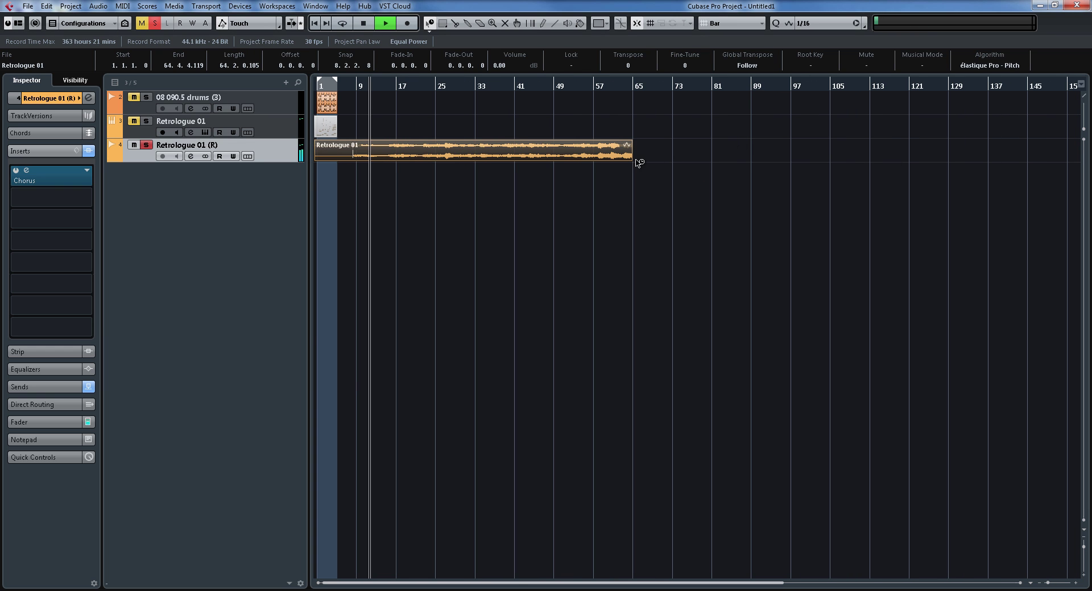
drag(633, 160, 721, 160)
Play the stretched event from about bar 33 and inspect its waveform up close.
key(h)
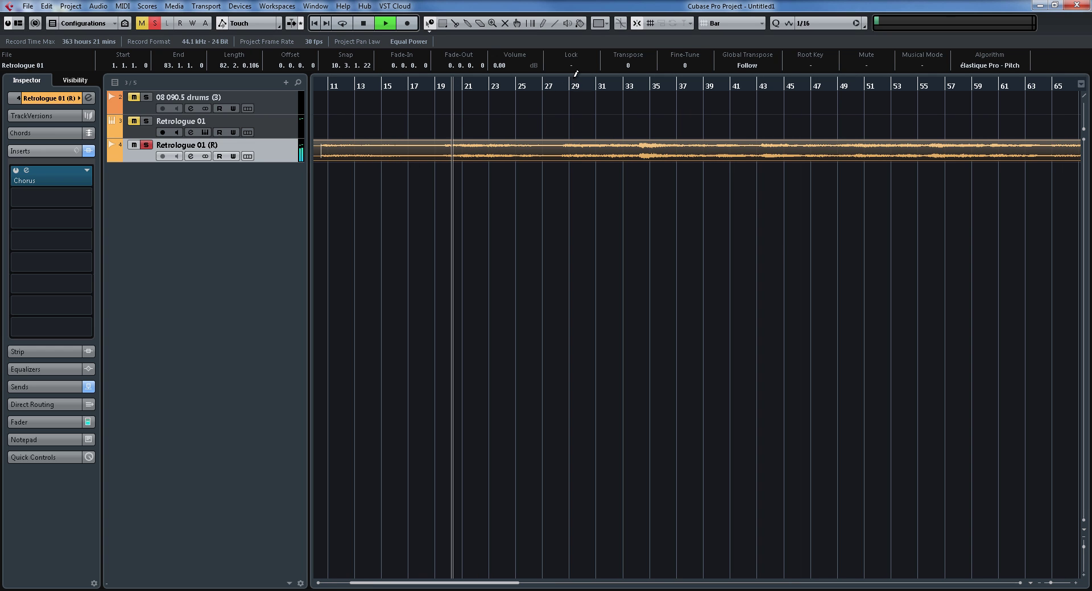
click(623, 87)
key(h)
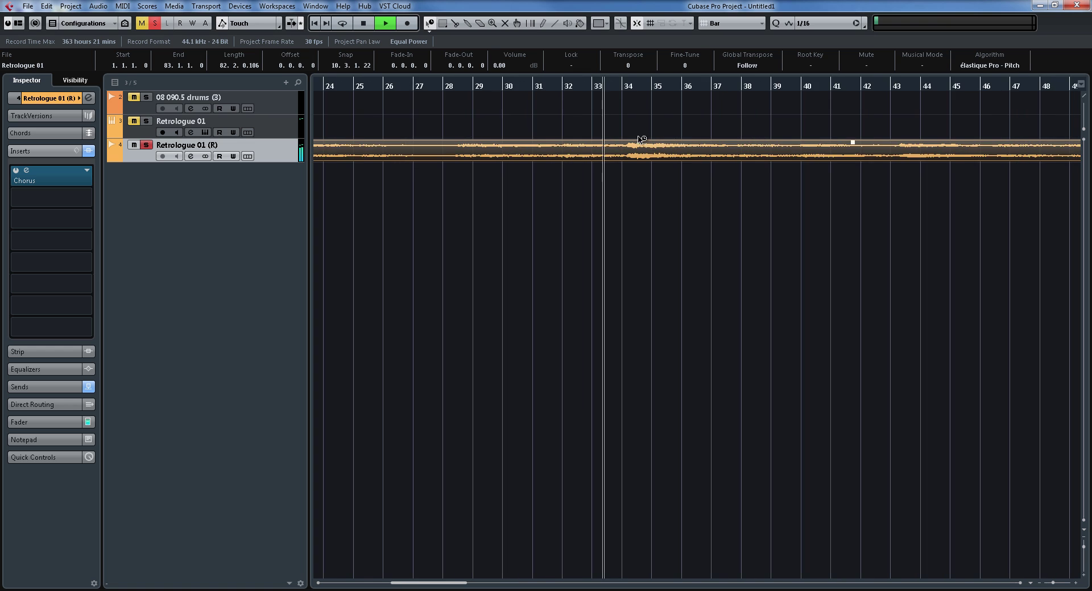
key(h)
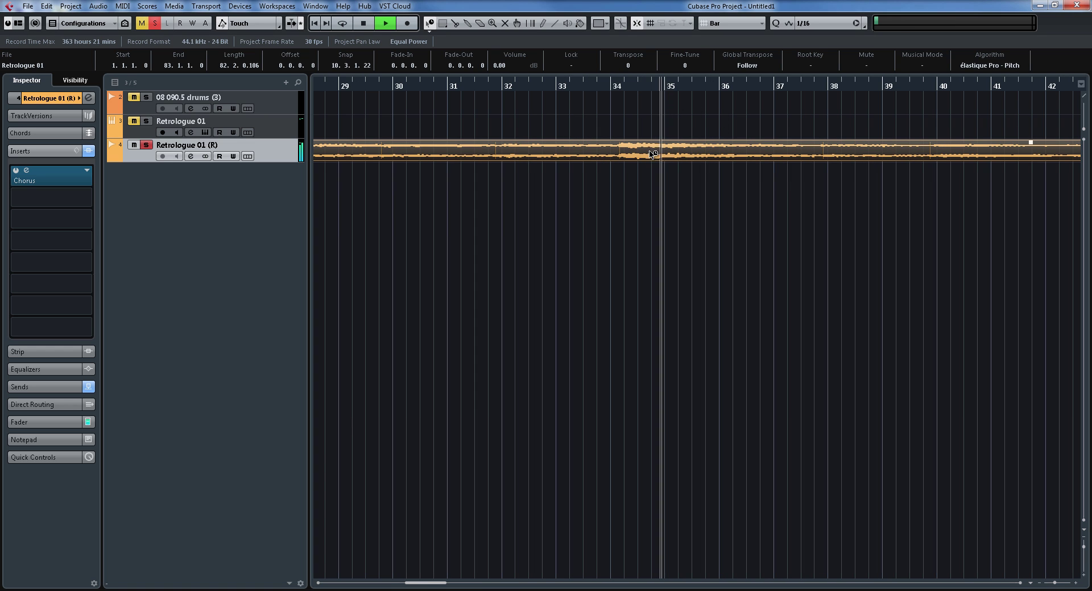
Shorten the stretched event to end at bar 40 and add a fade-out of about two bars at its end.
key(g)
key(g)
key(g)
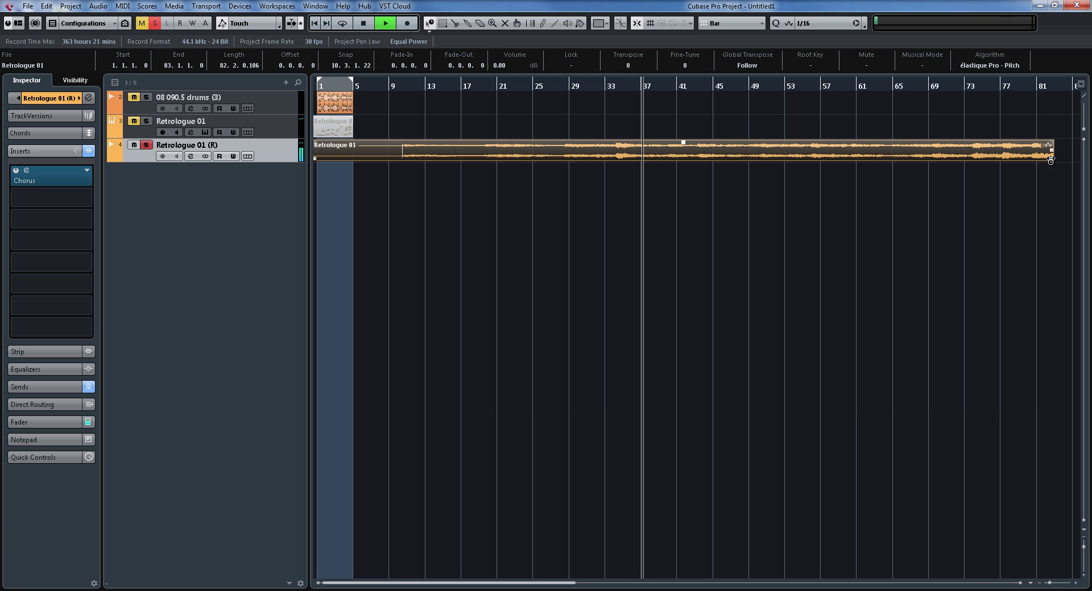
drag(1052, 160, 646, 149)
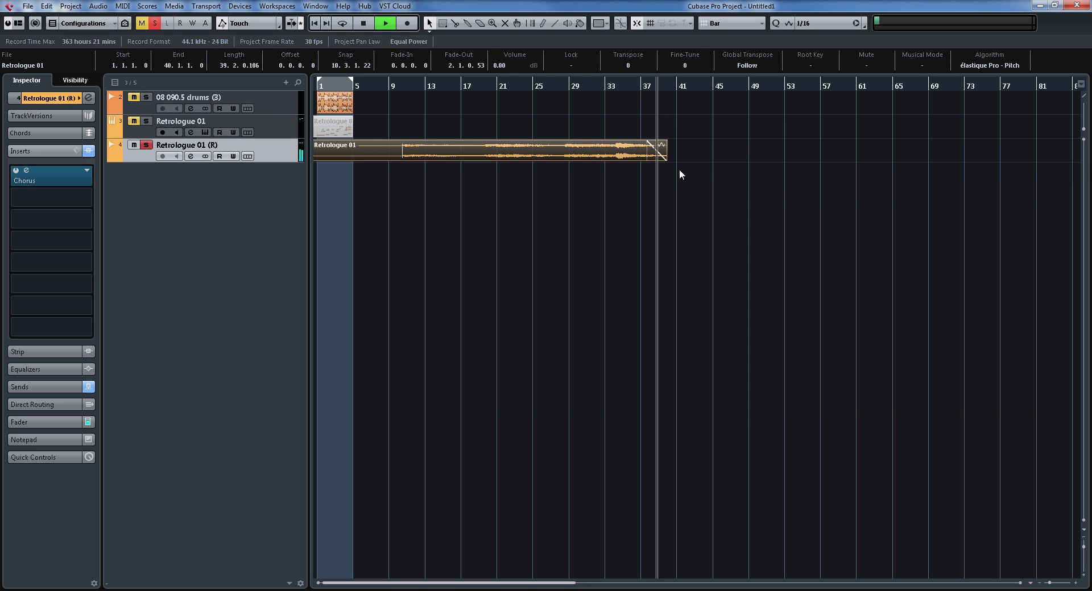
Stop playback and delete the rendered Retrologue 01 (R) track together with its event.
key(h)
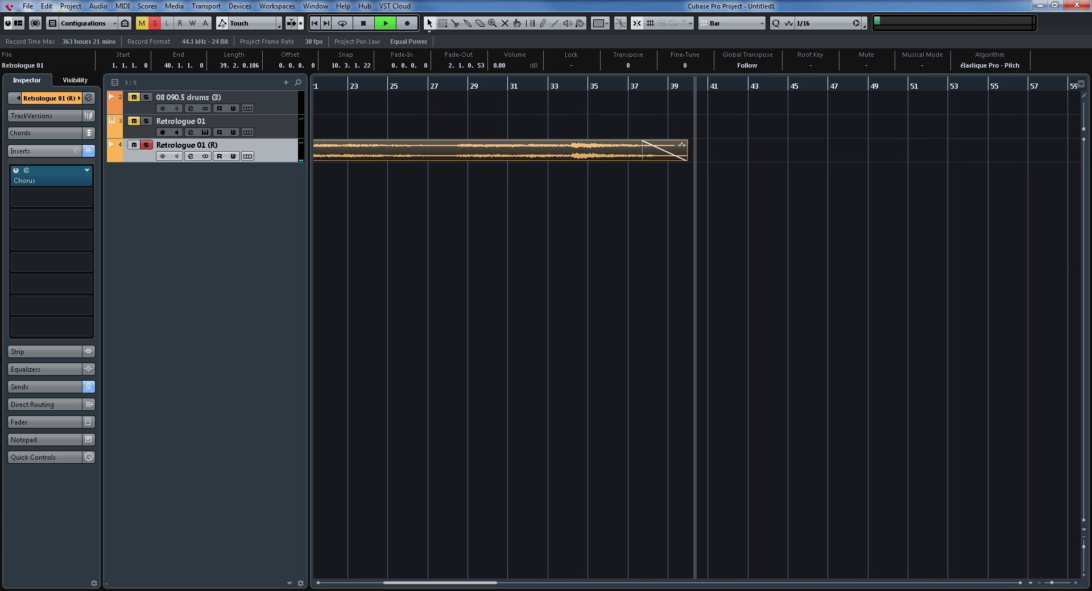
key(space)
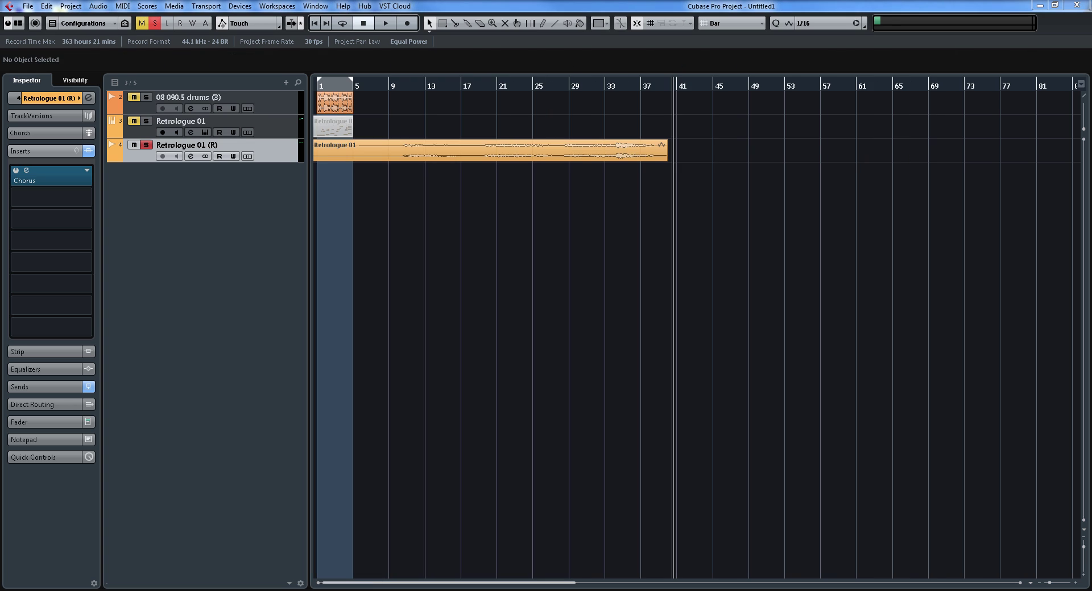
key(shift+Delete)
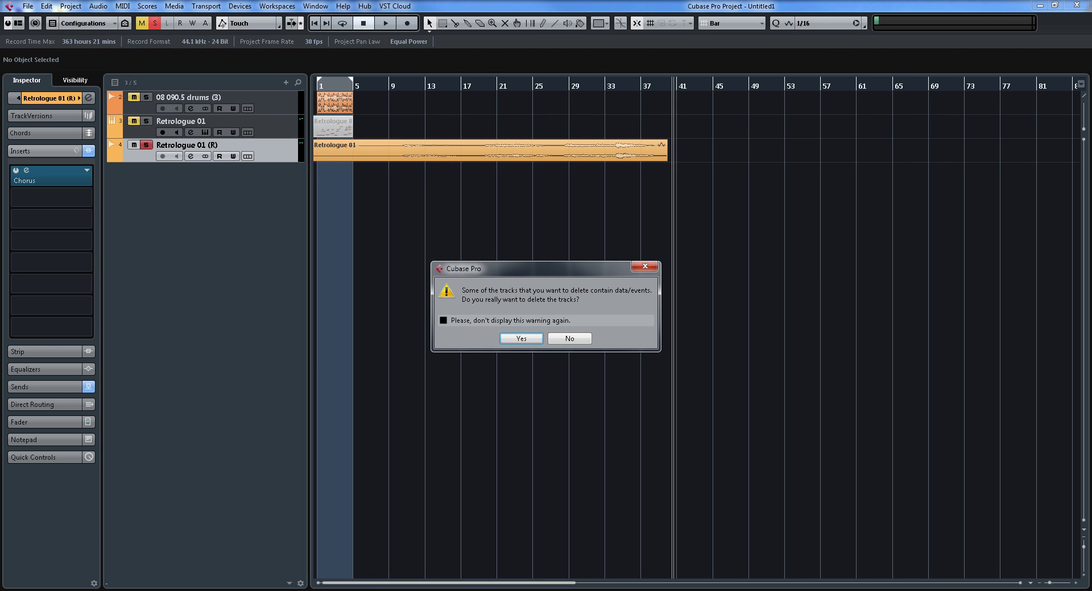
key(Return)
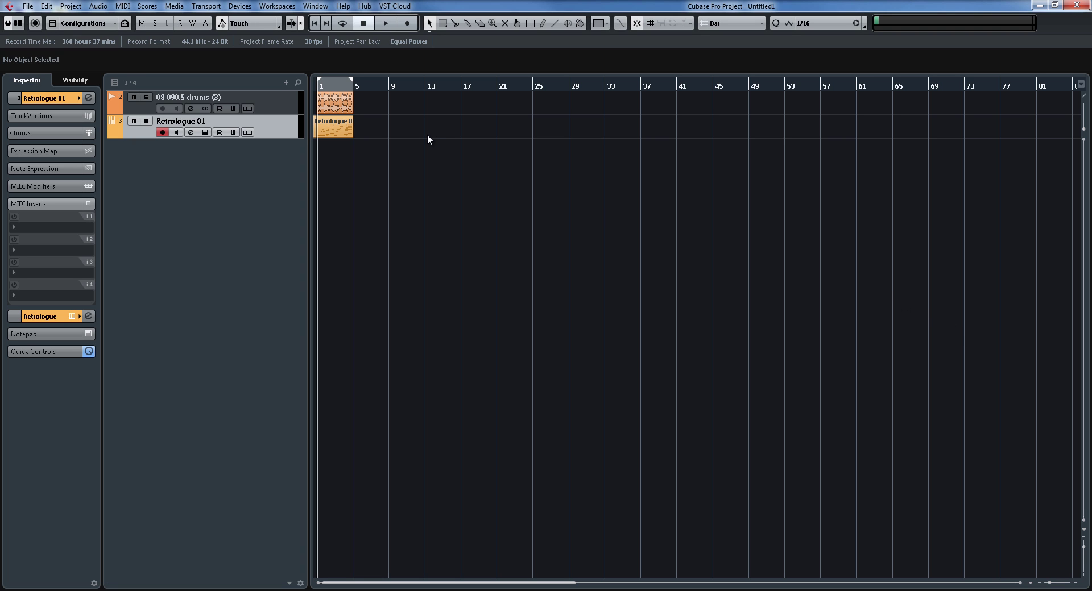
Import only the Drums instrument track from the project 85test.cpr into the current project as a new track.
click(28, 7)
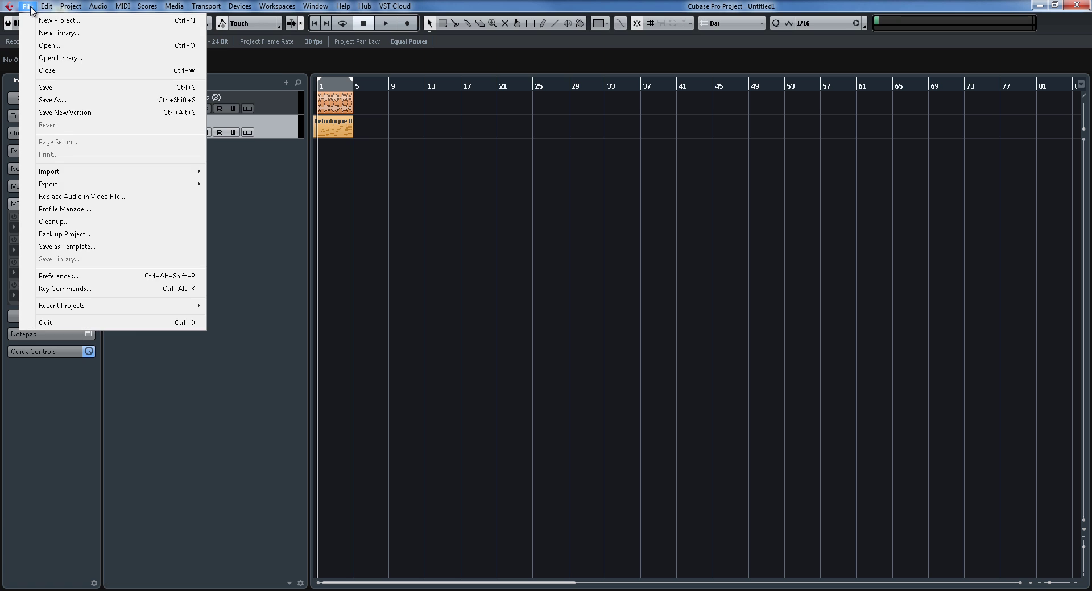
mouse_move(127, 171)
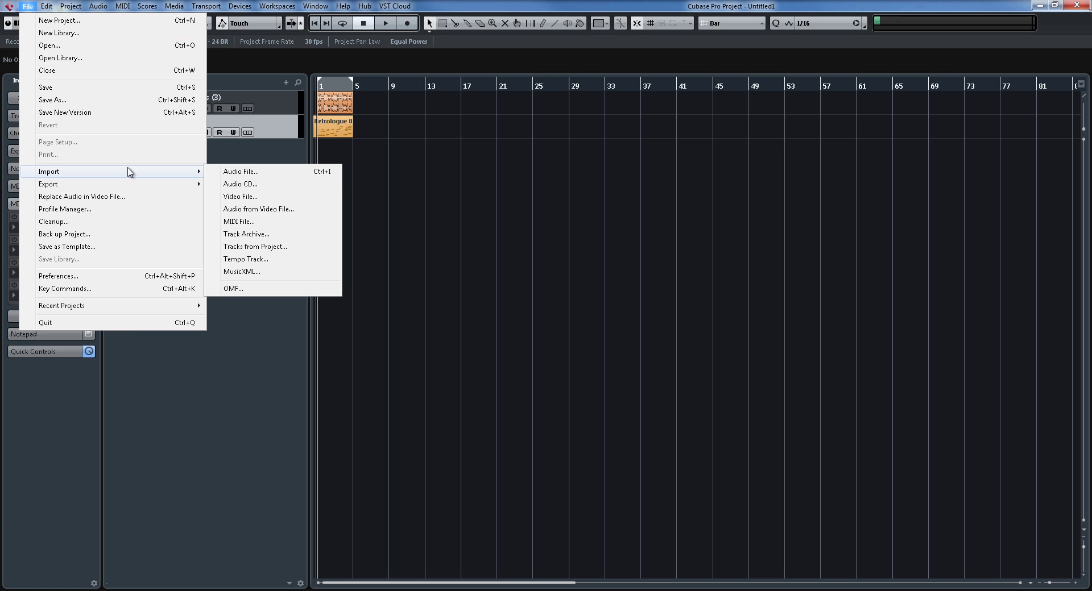
click(291, 251)
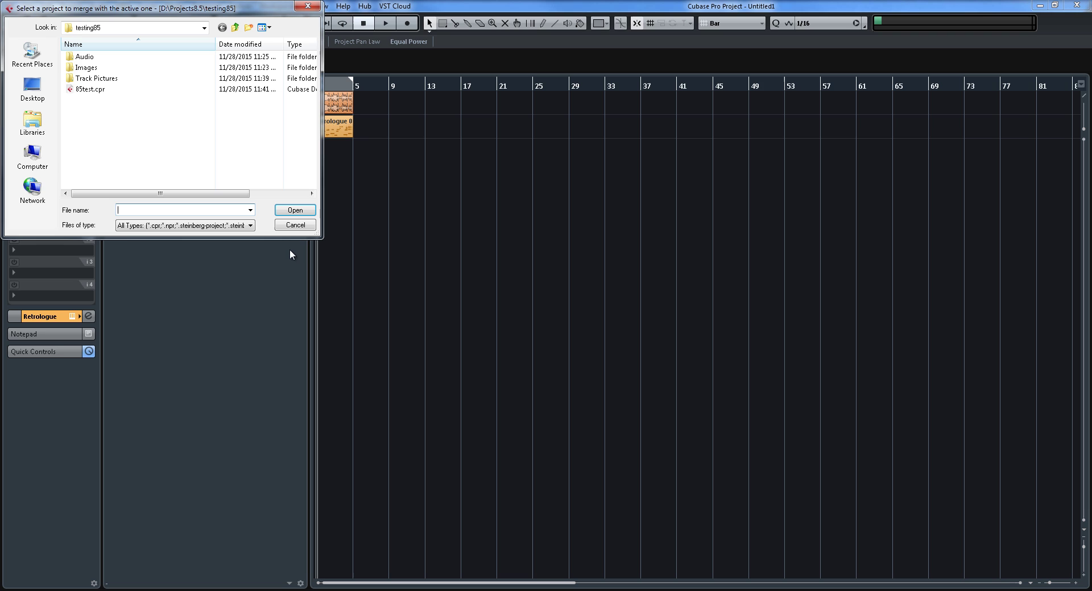
double_click(83, 89)
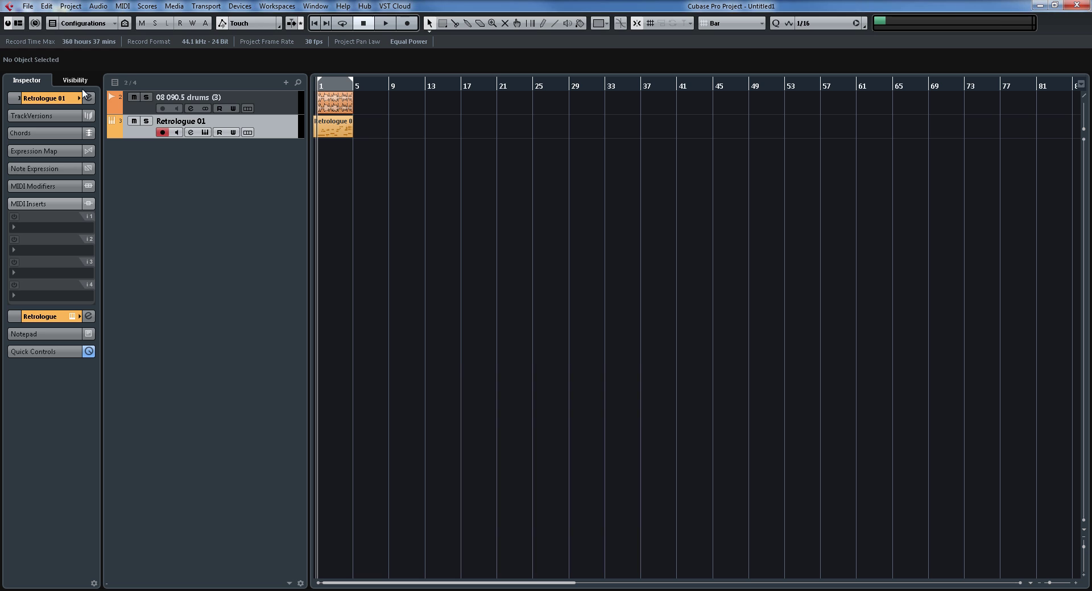
click(715, 228)
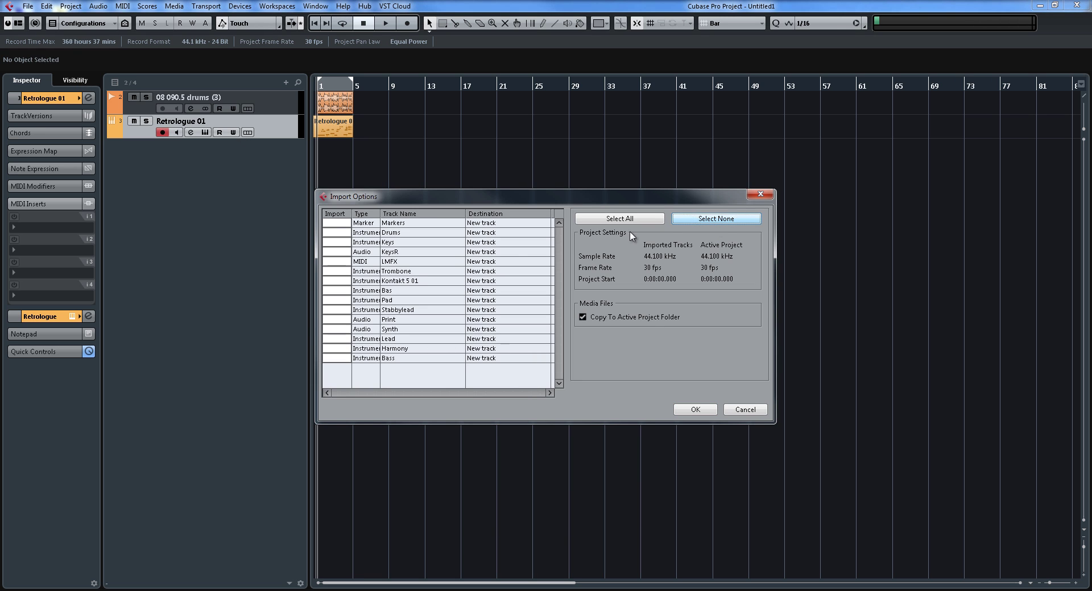
click(346, 233)
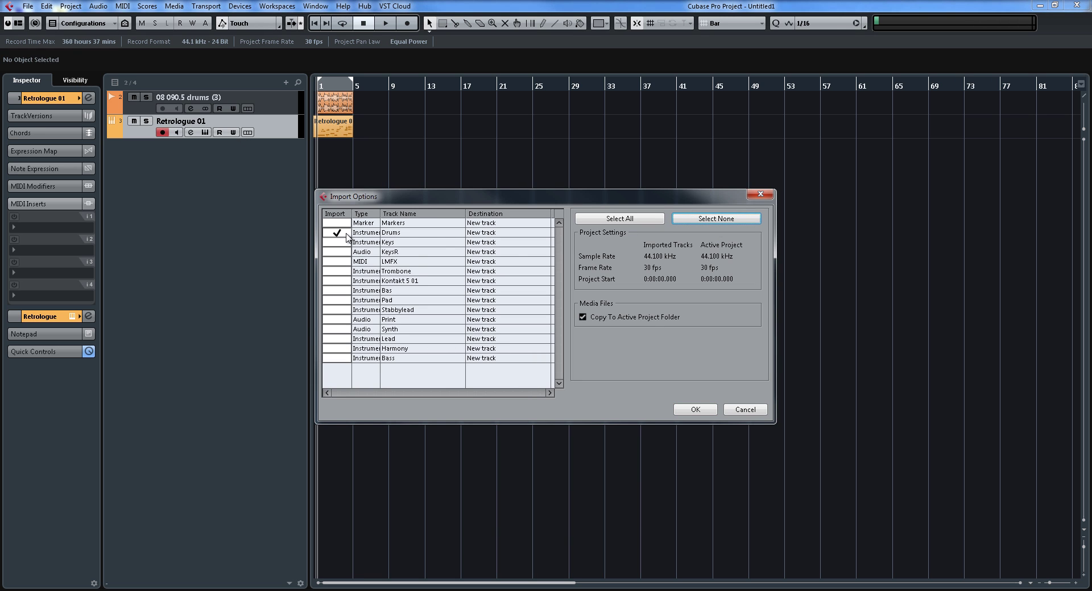
click(505, 232)
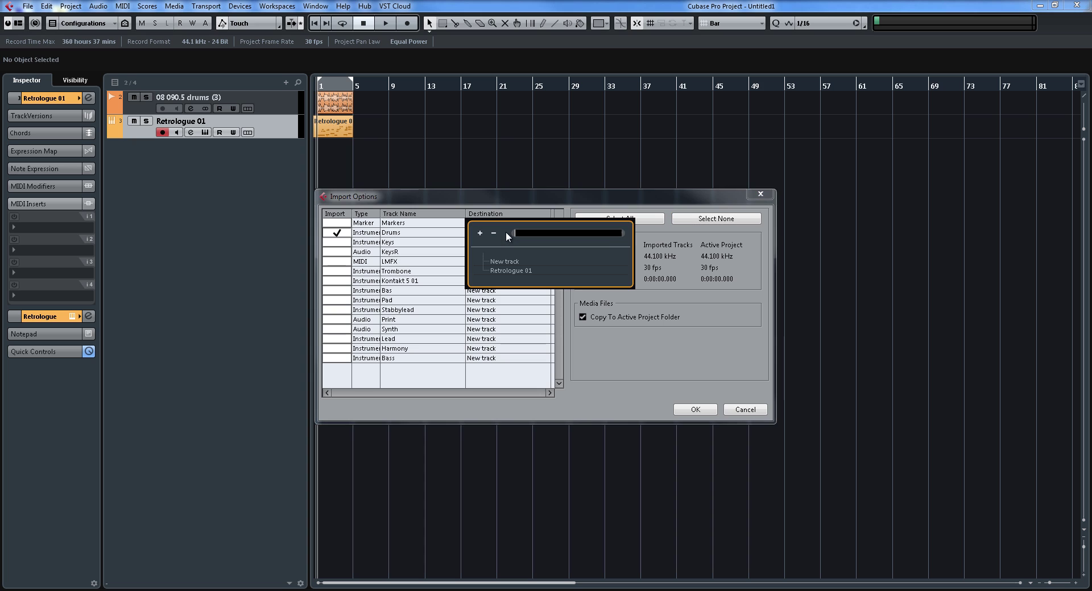
click(424, 236)
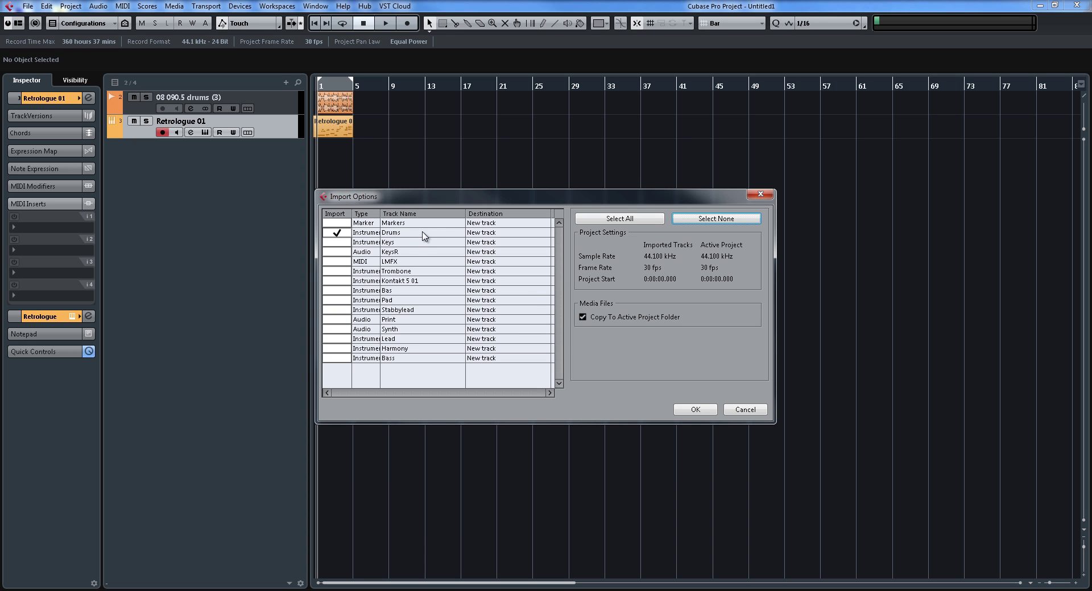
click(695, 409)
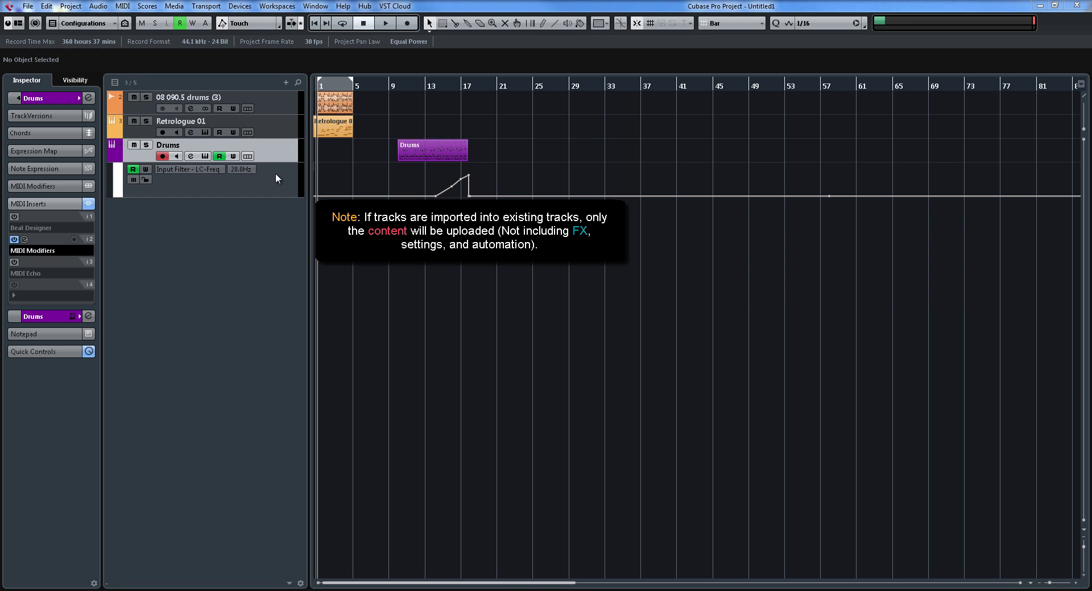
Collapse the Drums track's automation lane and MIDI Inserts section, and move its event to start at bar 1.
click(113, 159)
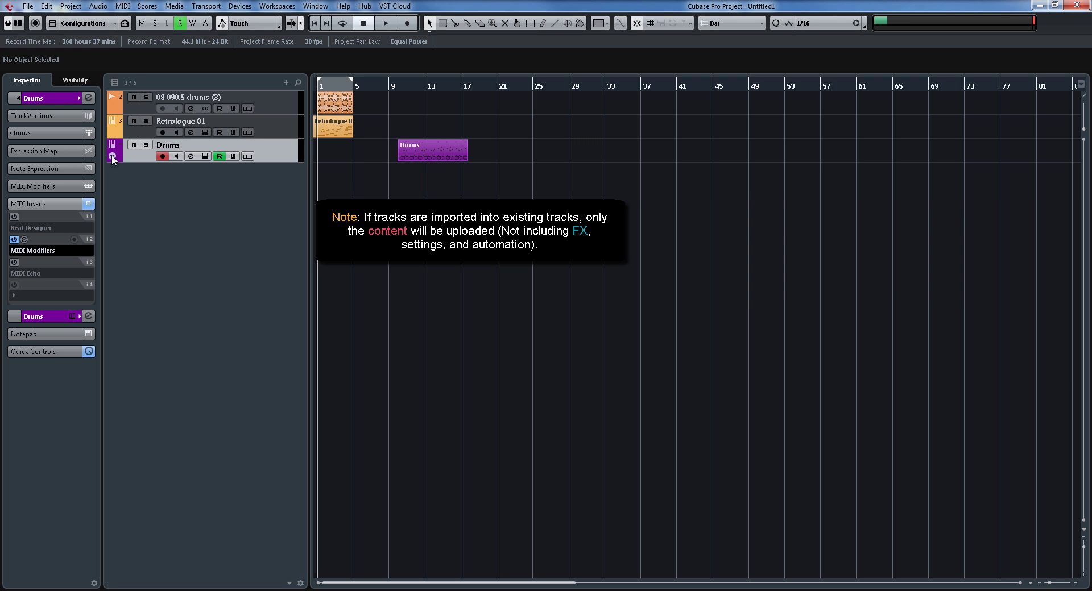
click(425, 154)
drag(428, 151, 348, 151)
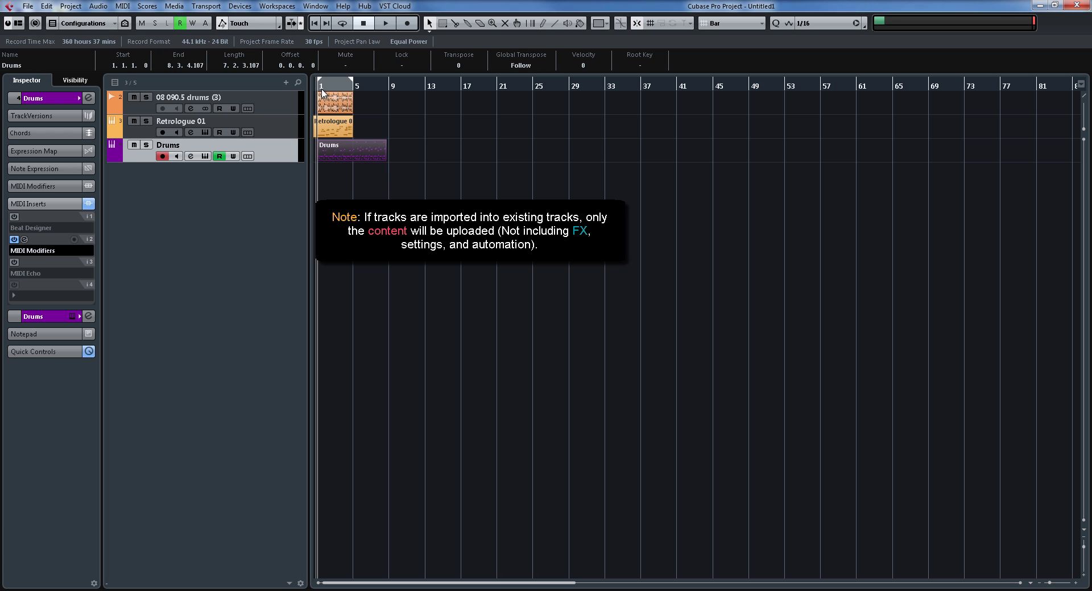
click(439, 278)
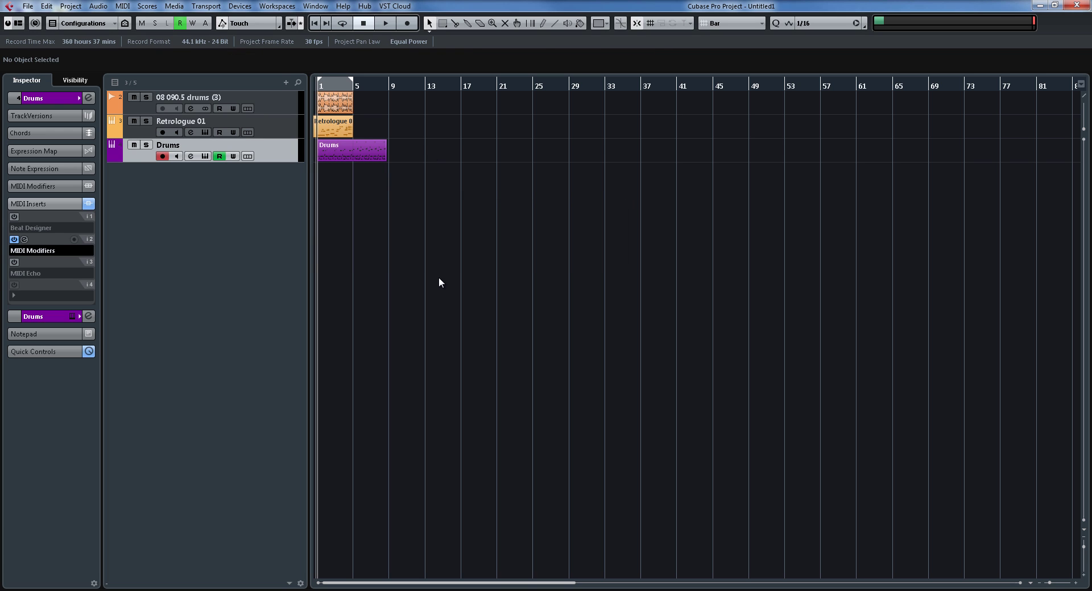
click(54, 203)
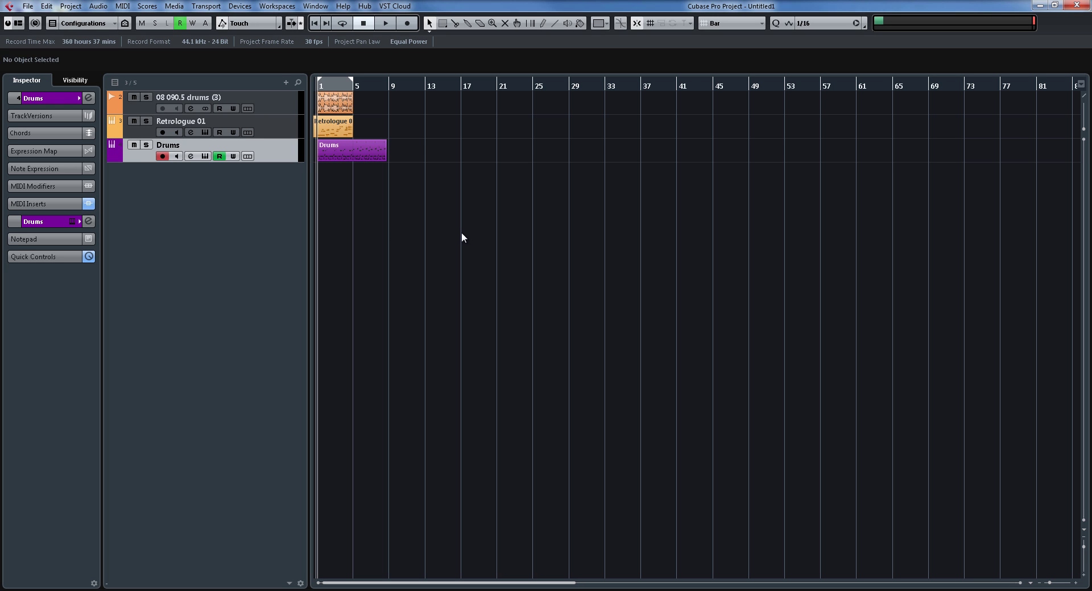
Open the Profile Manager, examine the available profiles and management options, and close it without changes.
click(28, 6)
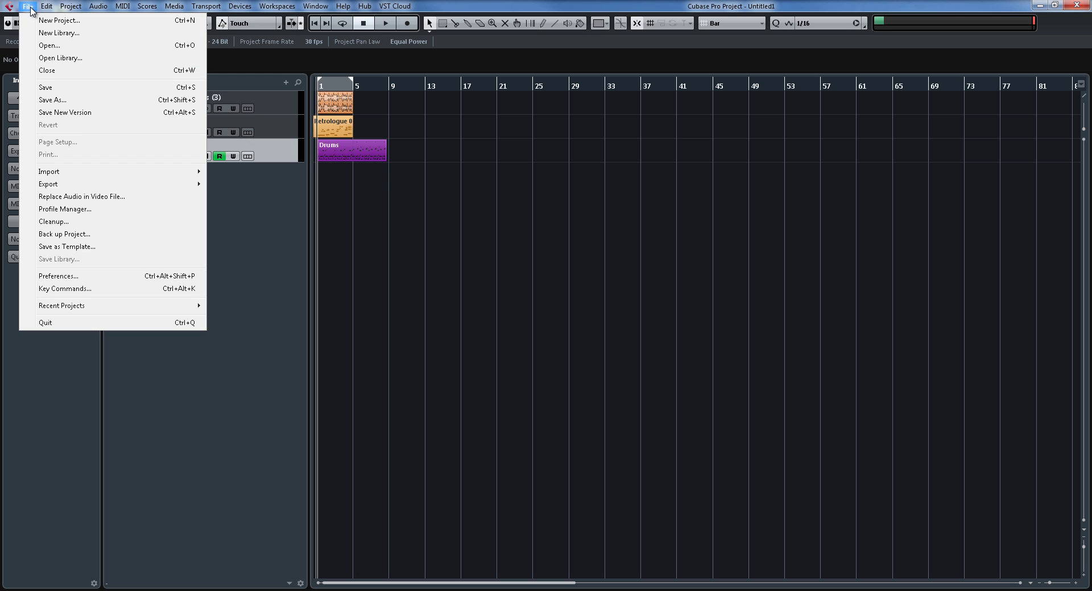
click(132, 213)
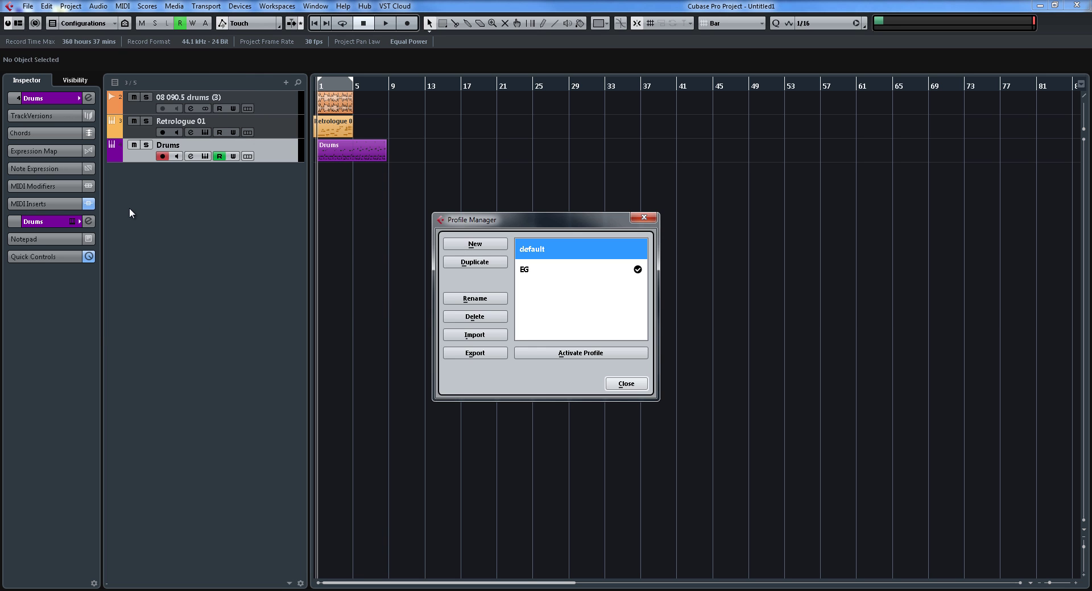
click(611, 273)
click(610, 255)
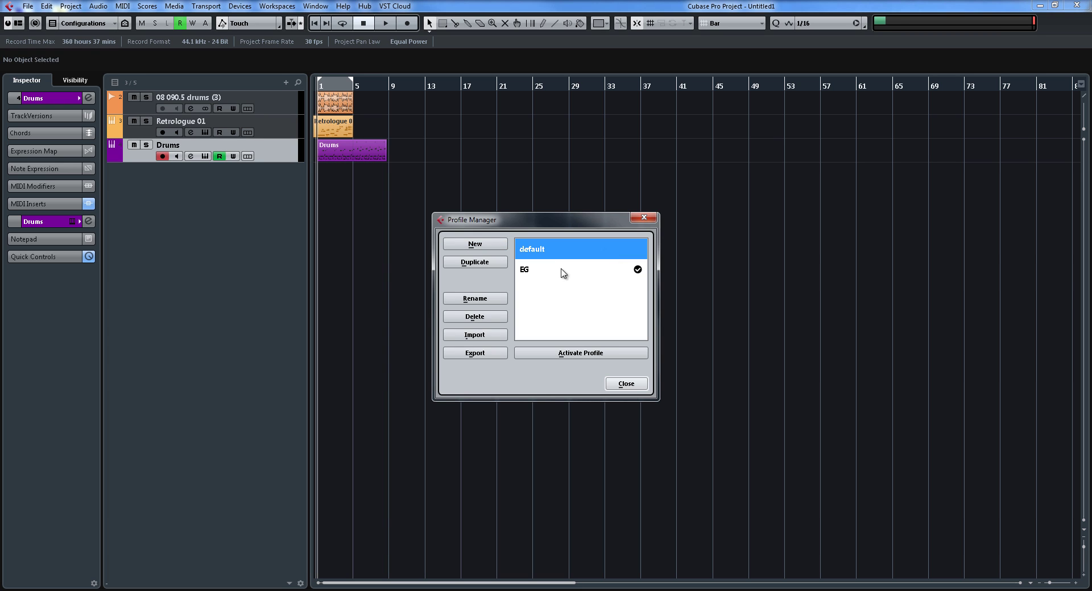
click(625, 384)
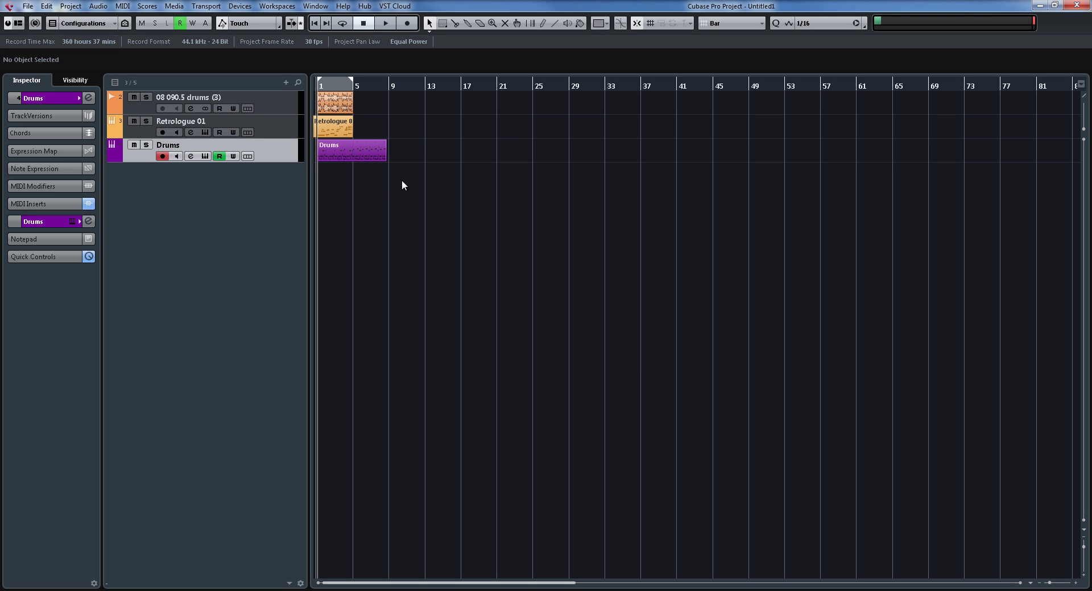